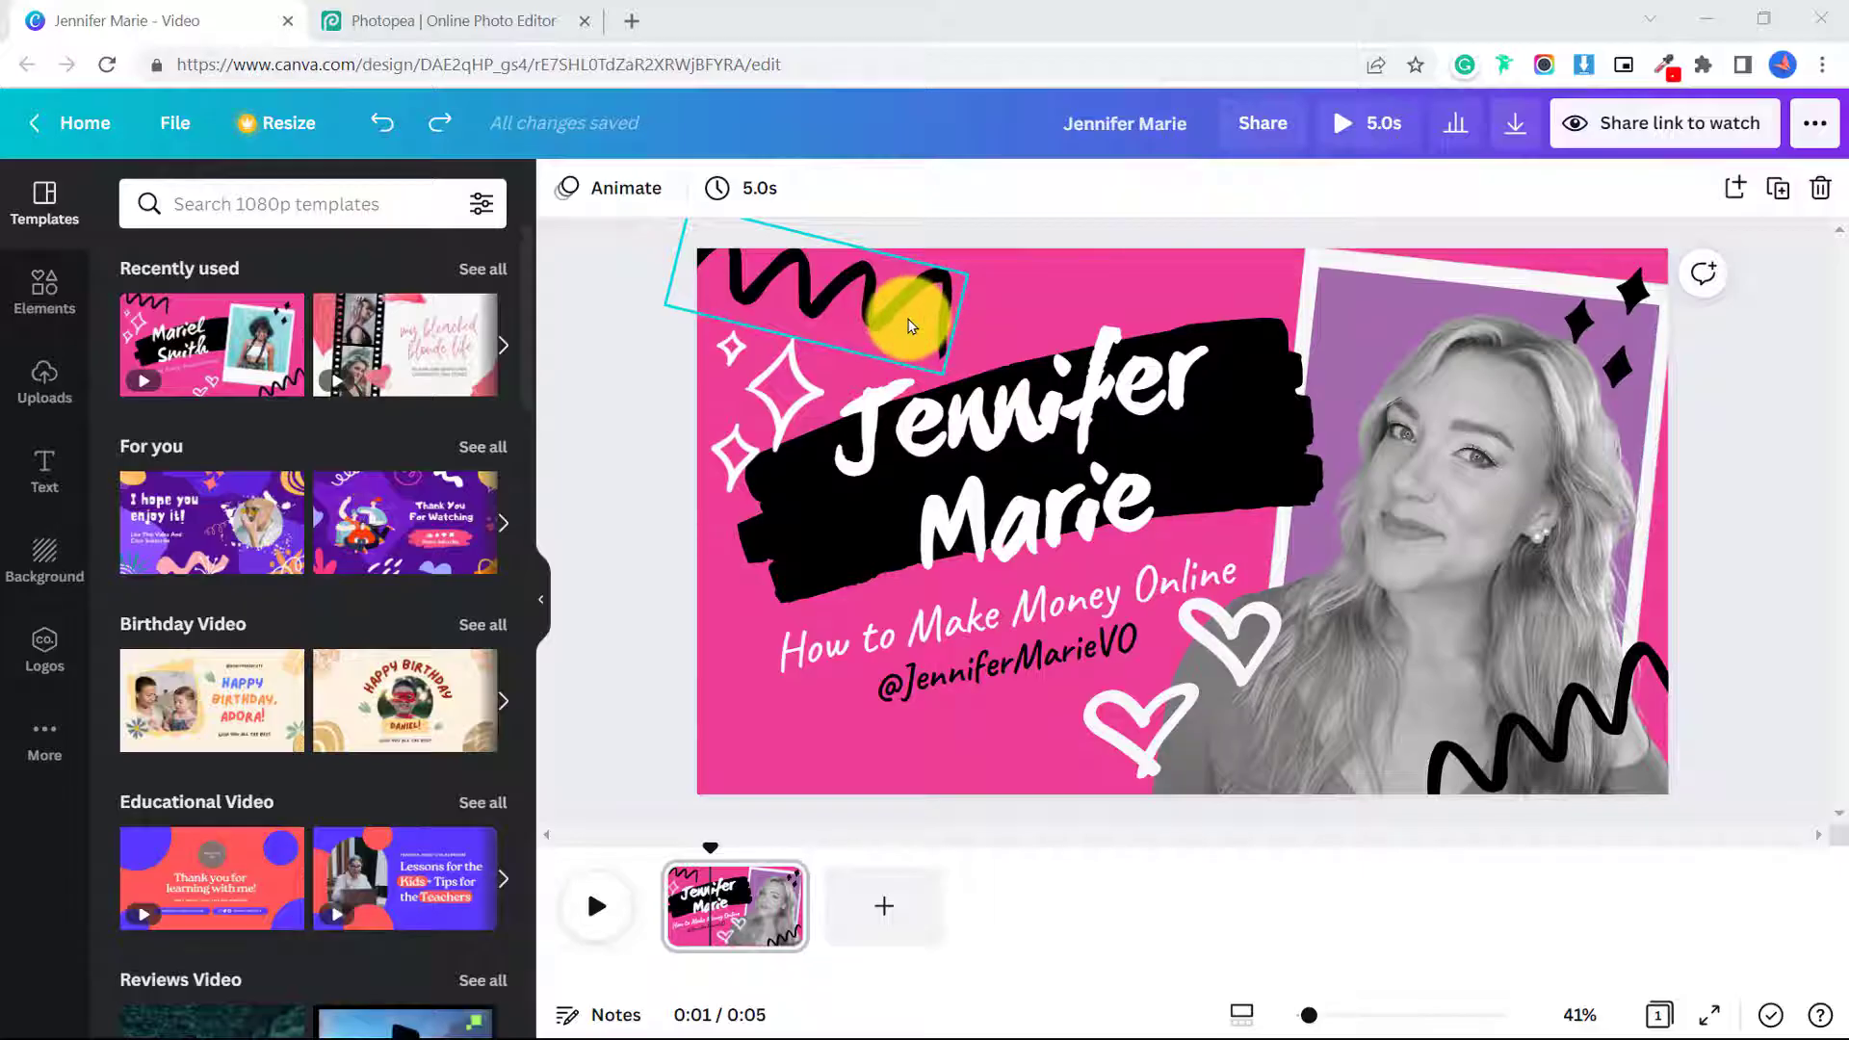
Step: Nudge the top-left black squiggle slightly to the right, then deselect it
{"action": "mouse_move", "coordinate": [909, 314]}
{"action": "left_mouse_down"}
{"action": "mouse_move", "coordinate": [943, 315]}
{"action": "mouse_move", "coordinate": [917, 315]}
{"action": "left_mouse_up"}
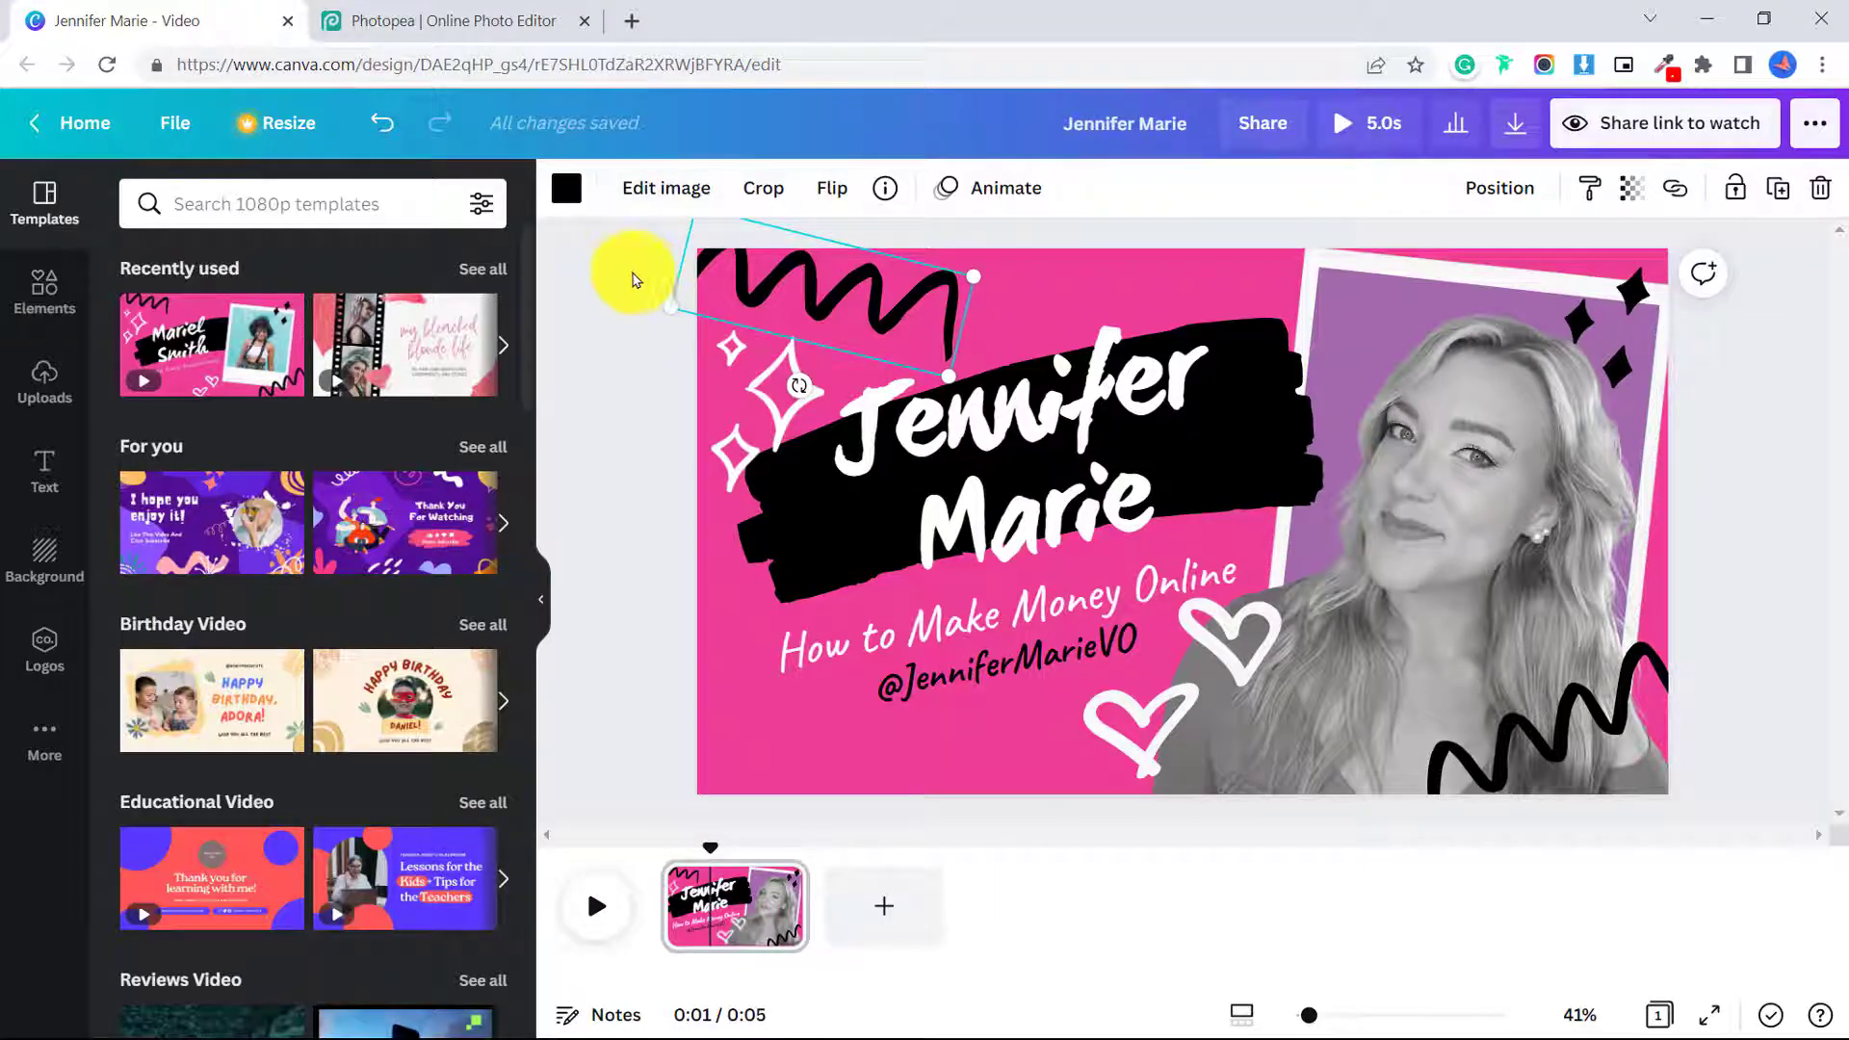
{"action": "left_click", "coordinate": [621, 279]}
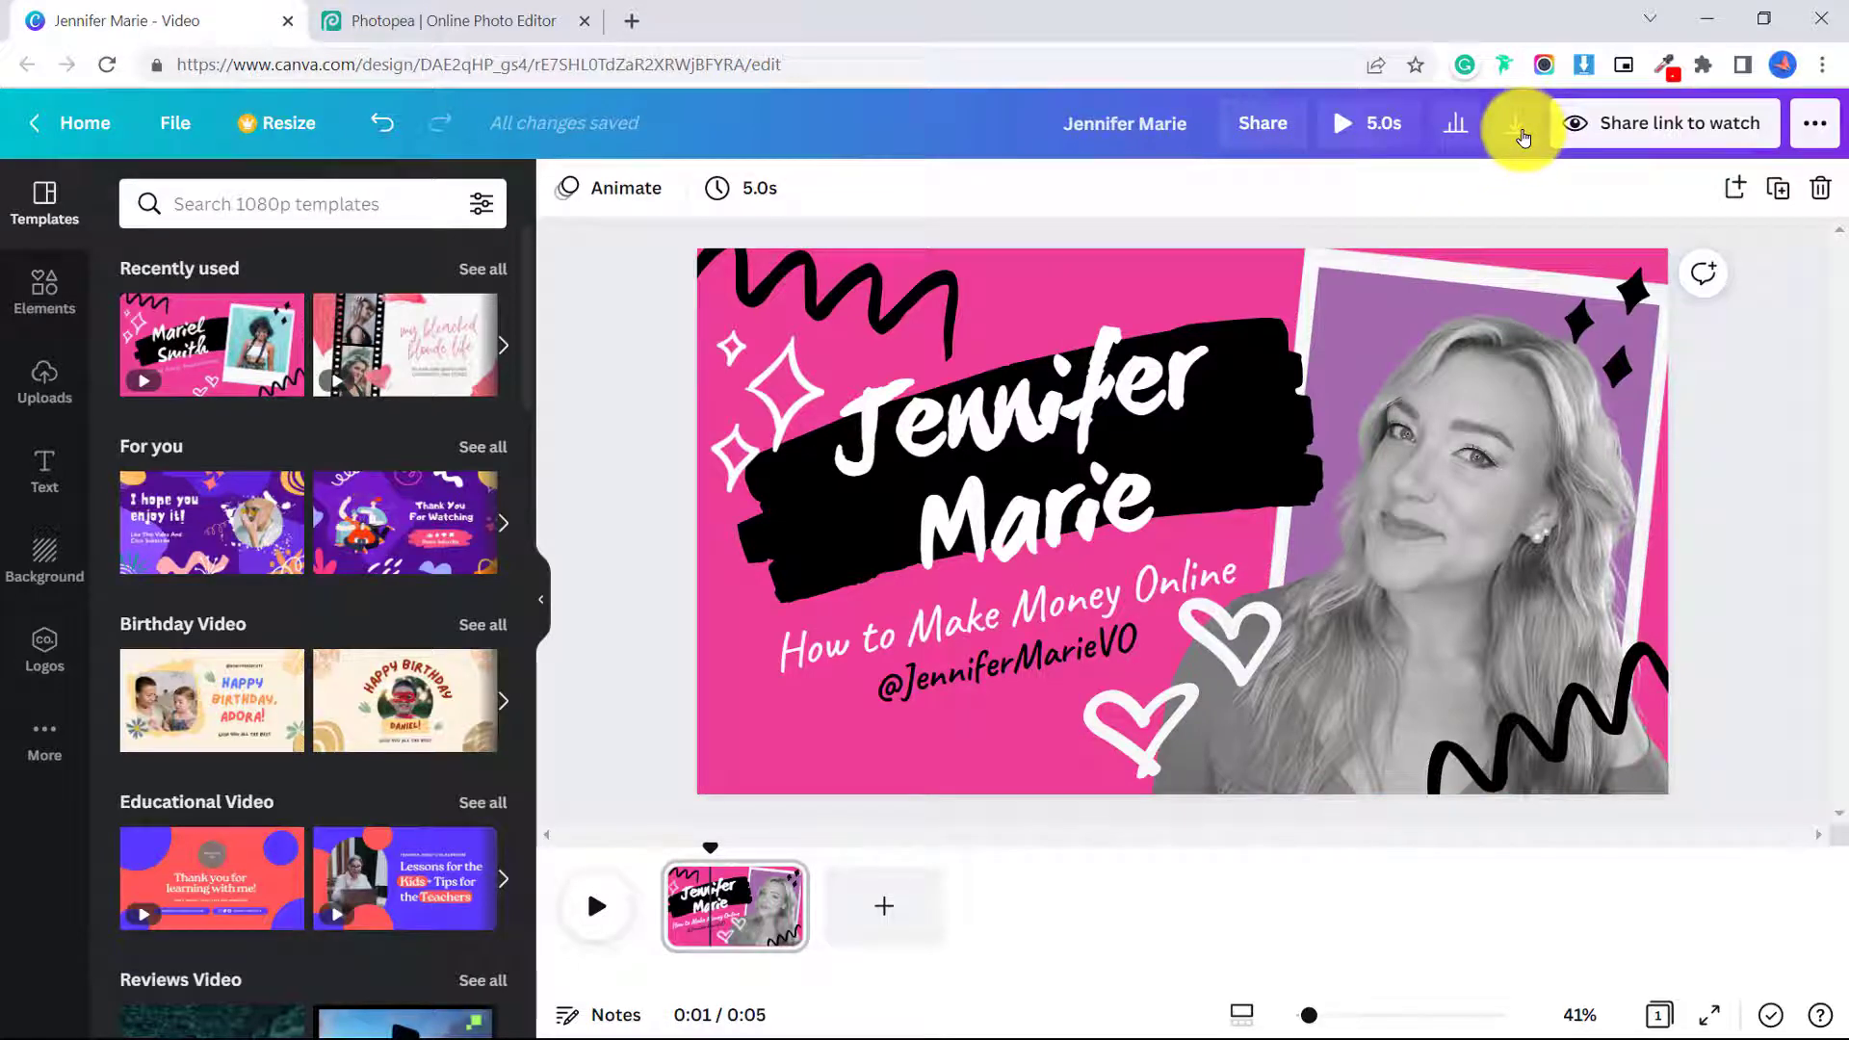
Step: Download the thumbnail design as a PDF Print file
{"action": "left_click", "coordinate": [1519, 130]}
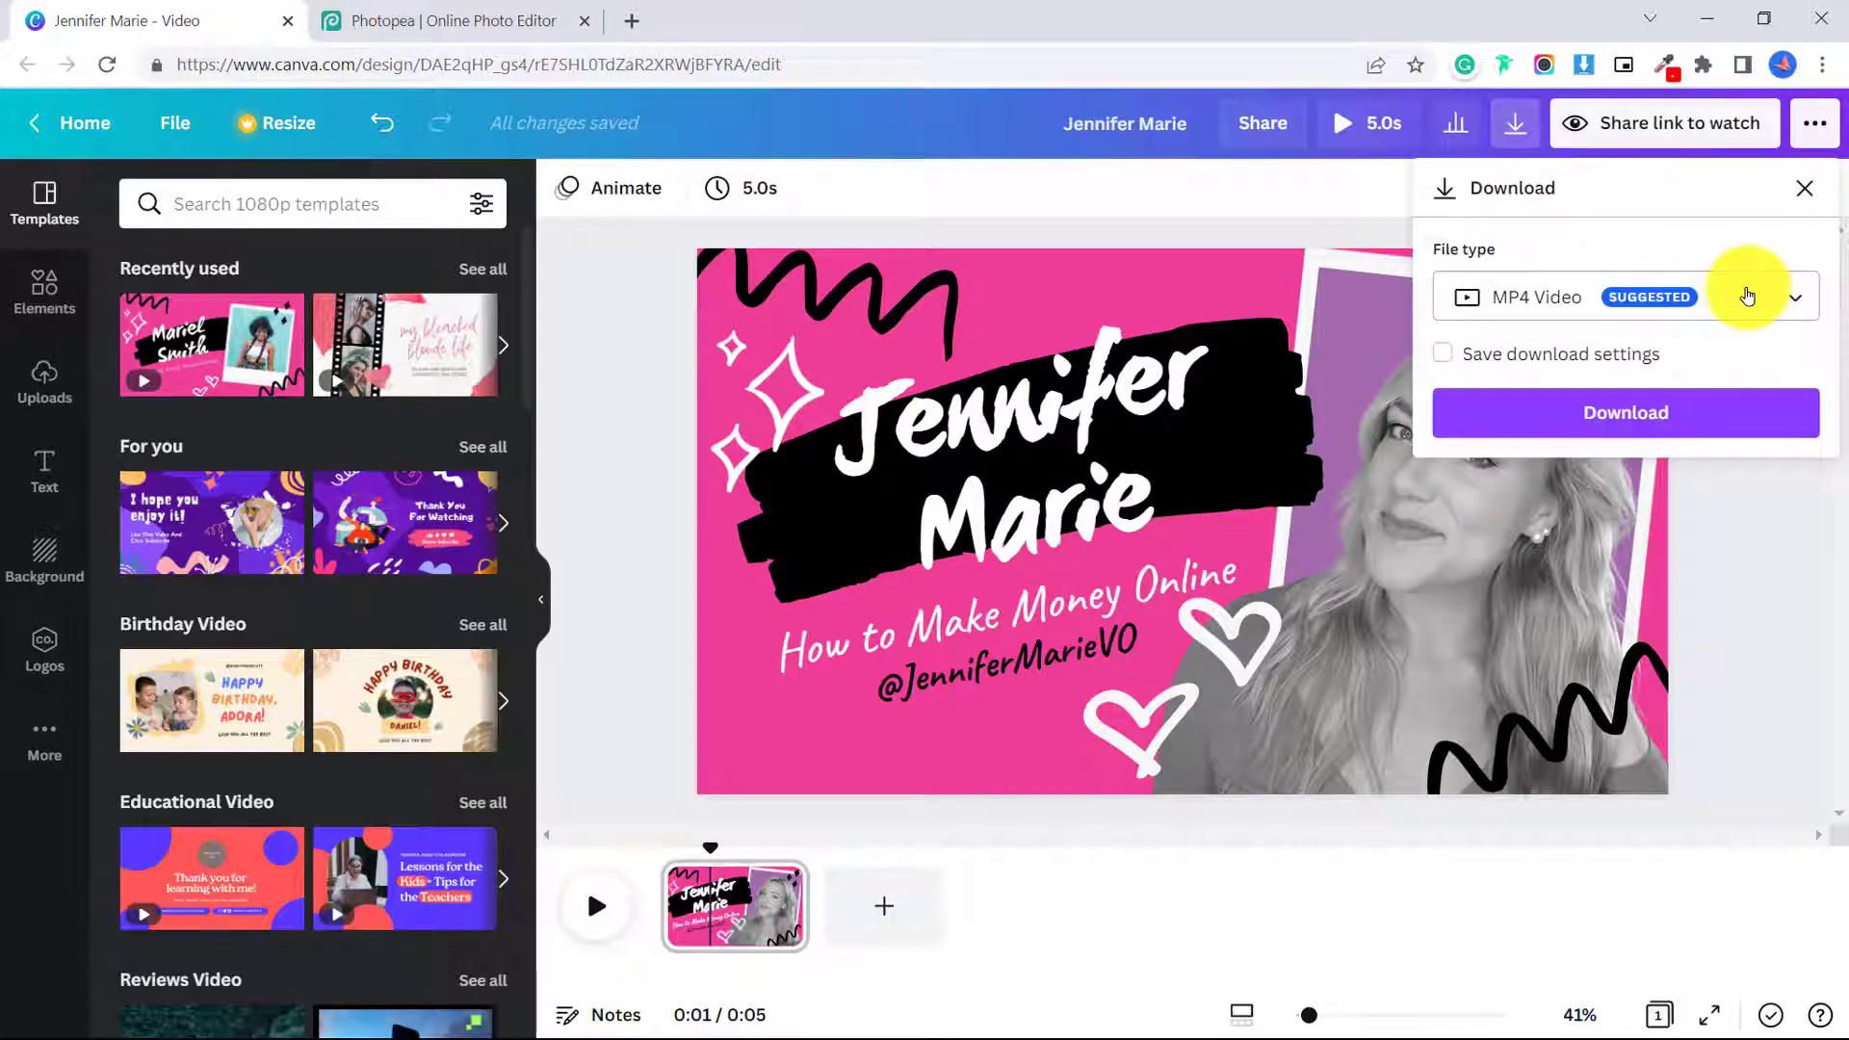
{"action": "left_click", "coordinate": [1746, 293]}
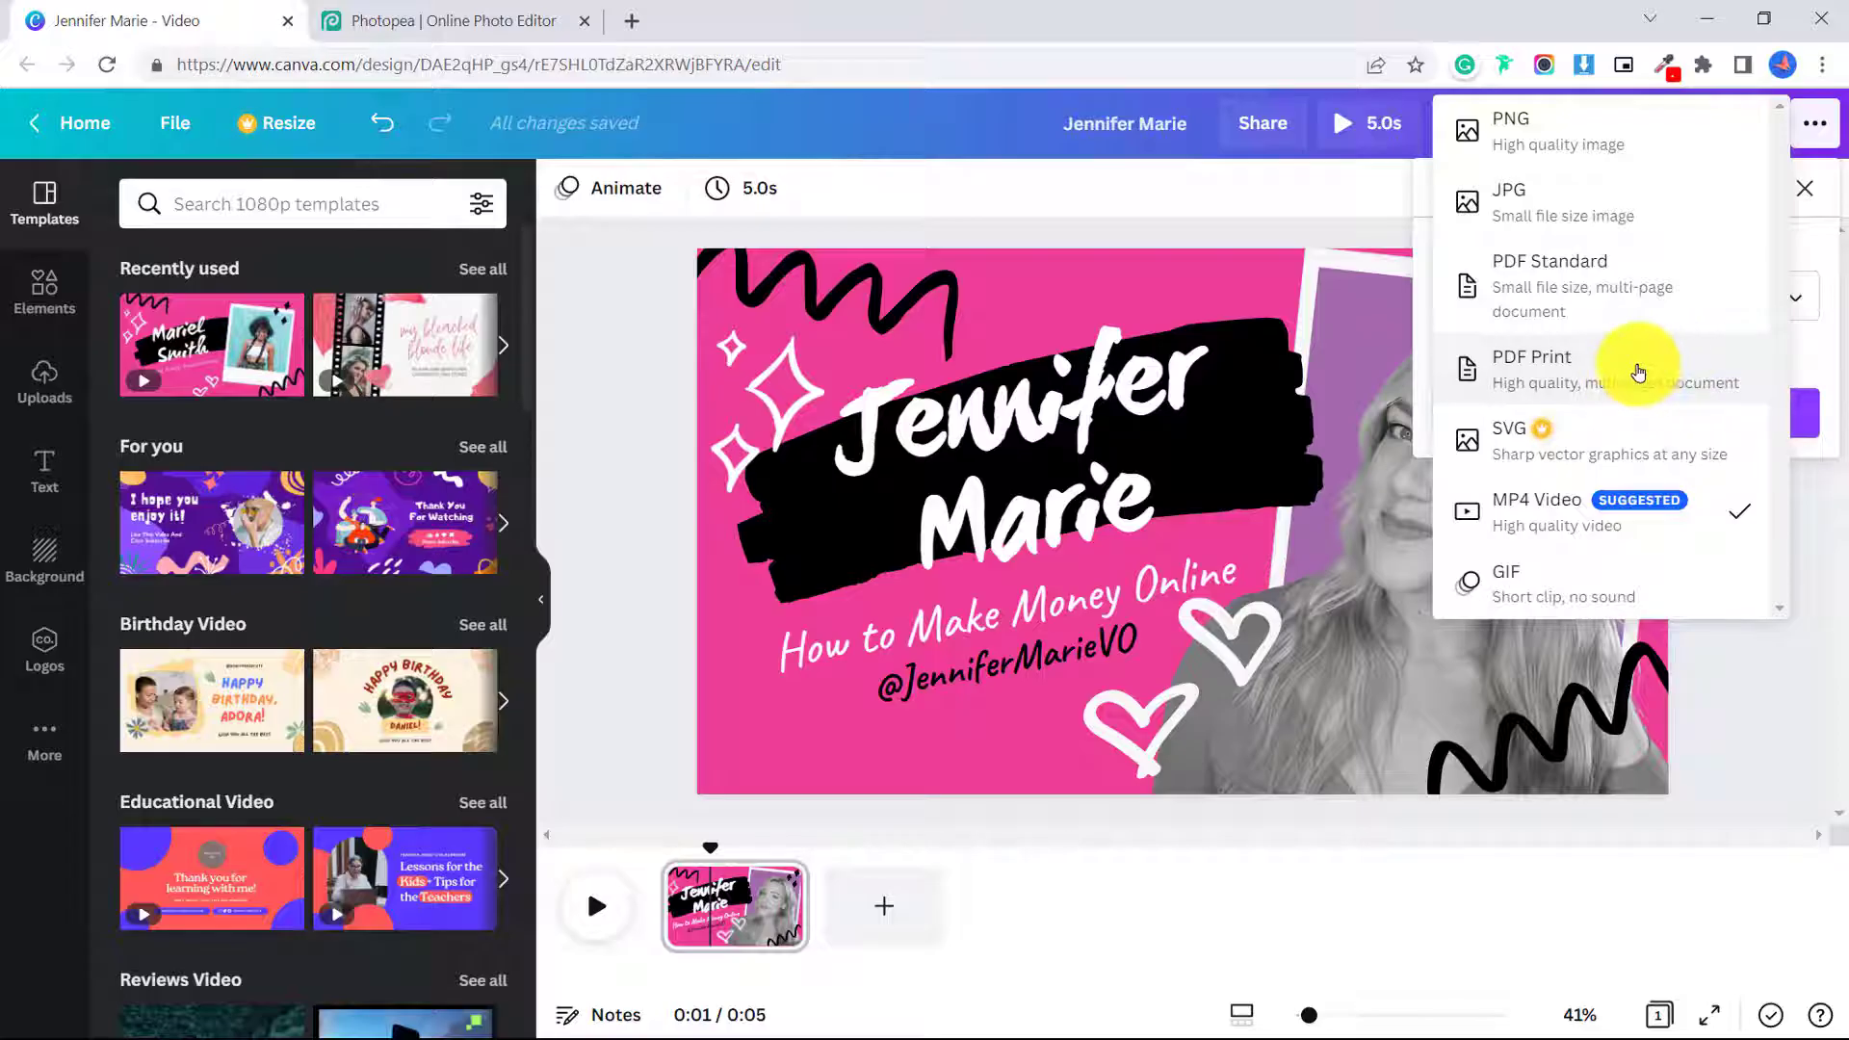
{"action": "left_click", "coordinate": [1620, 379]}
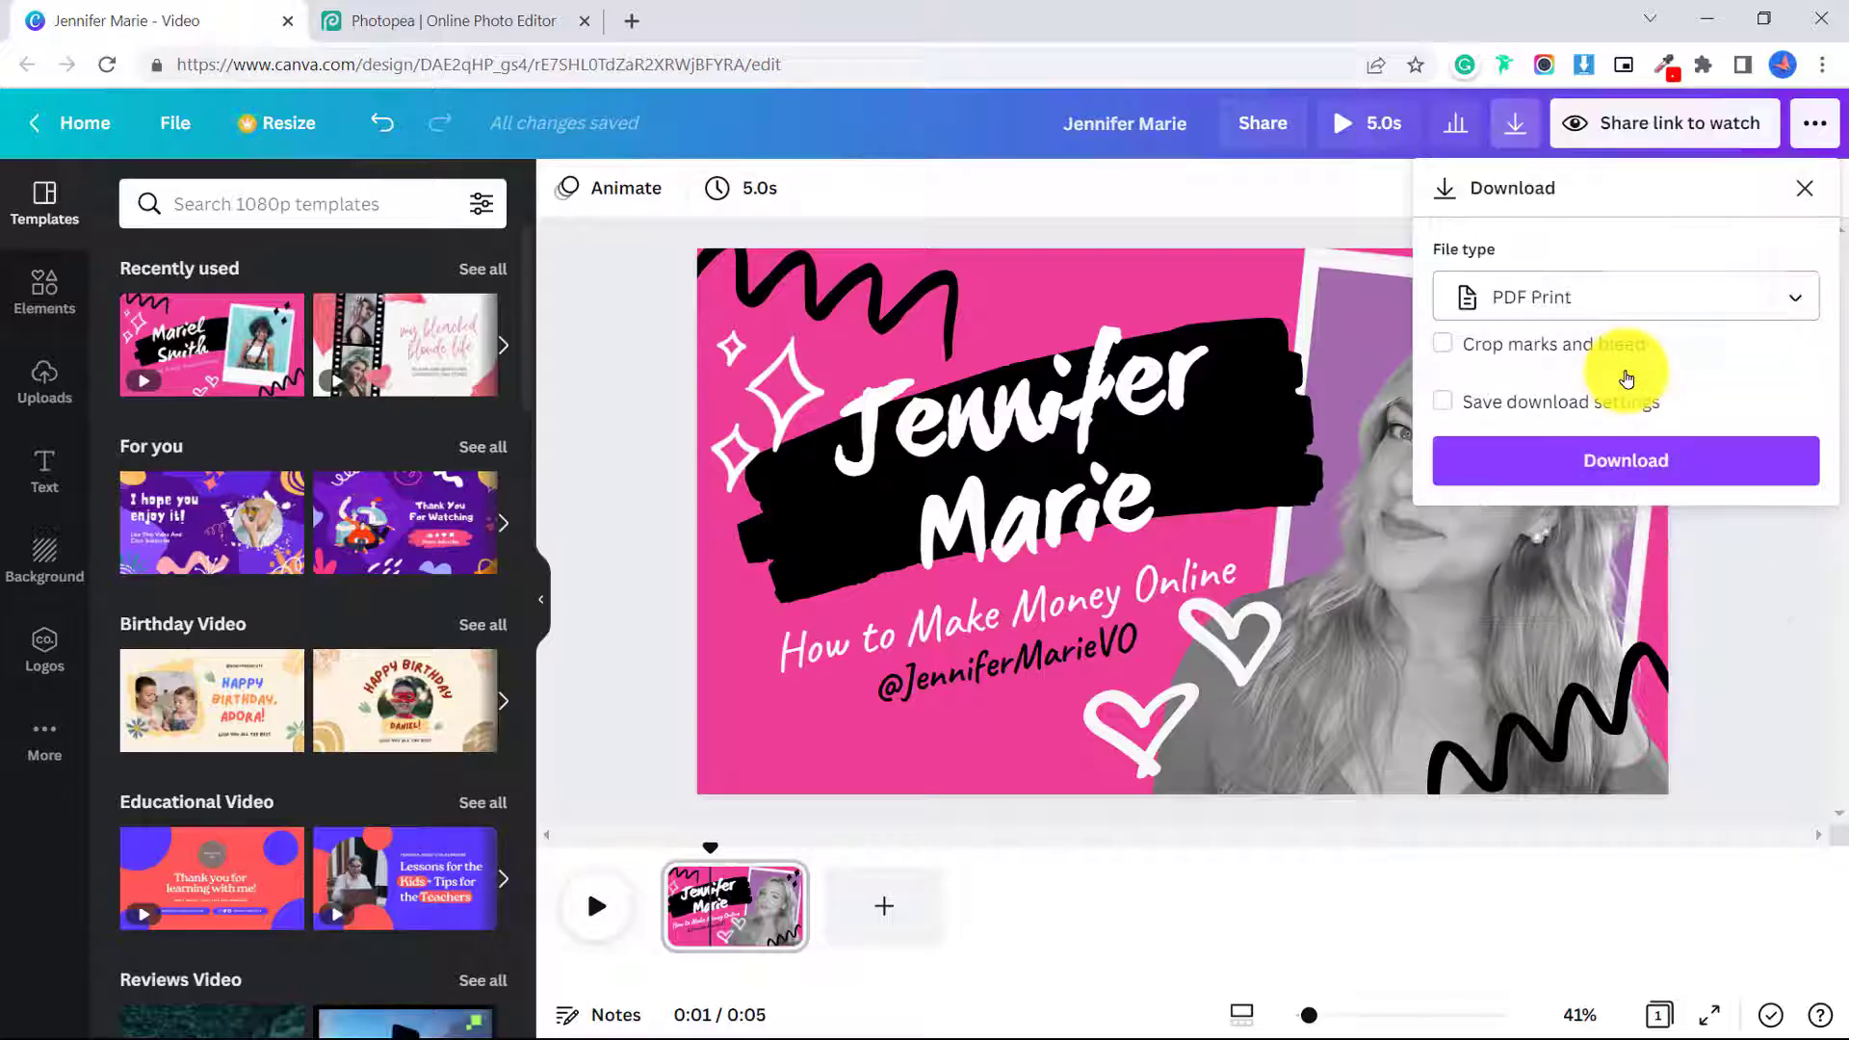
{"action": "left_click", "coordinate": [1630, 462]}
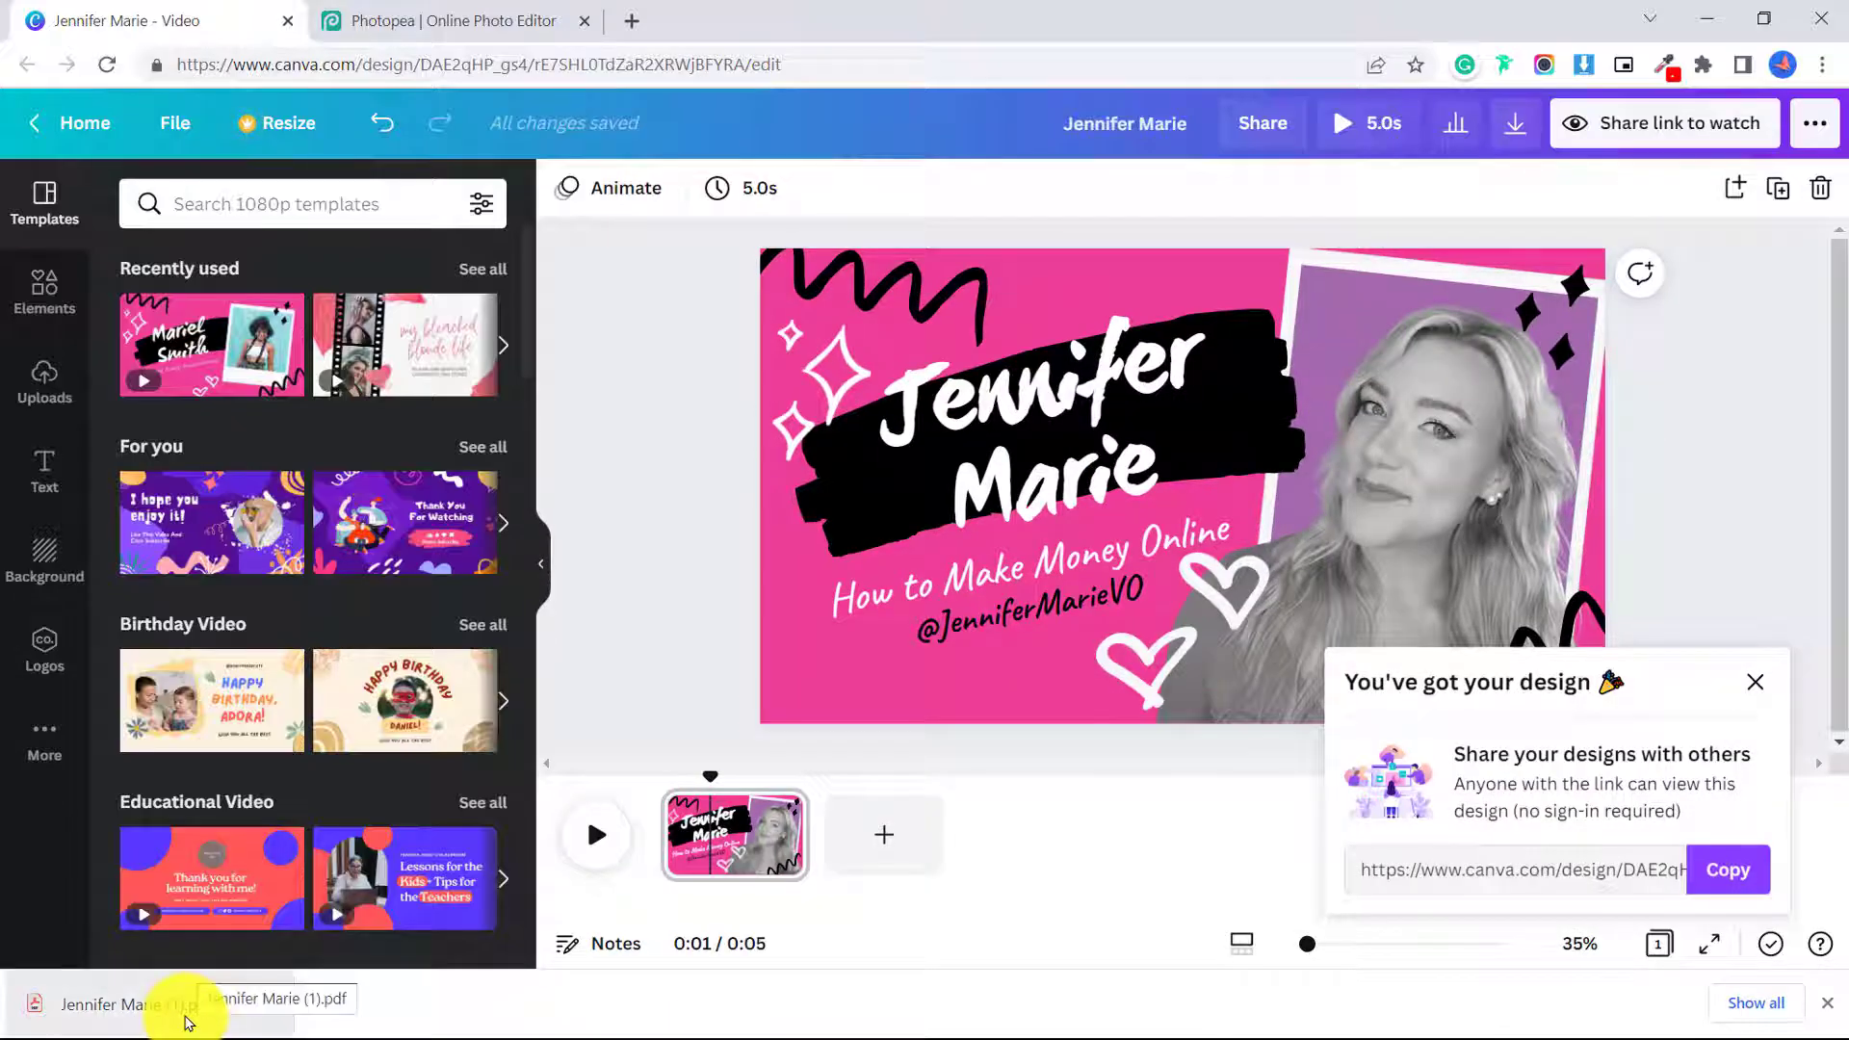
Step: Open the downloaded PDF in the browser and zoom out to fit the whole page
{"action": "left_click", "coordinate": [189, 1021]}
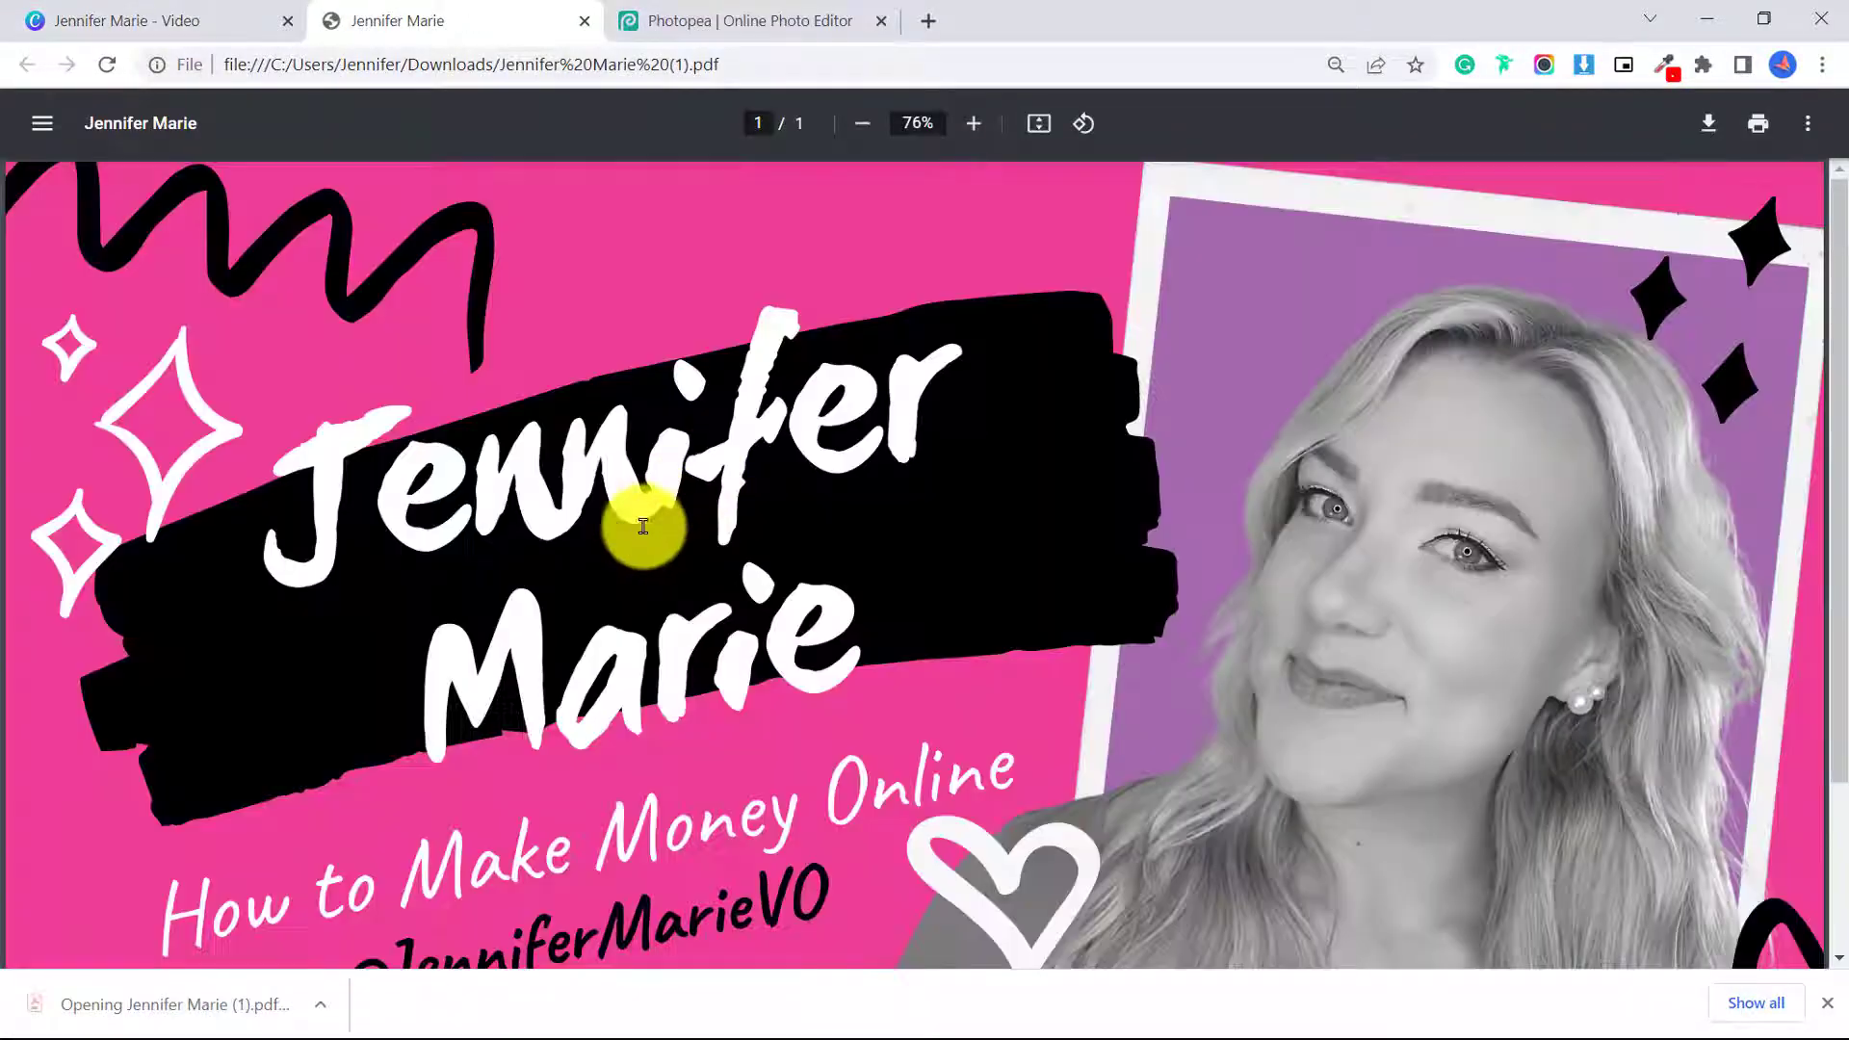
{"action": "scroll", "coordinate": [639, 515], "scroll_direction": "down", "scroll_amount": 2}
{"action": "left_click", "coordinate": [859, 132]}
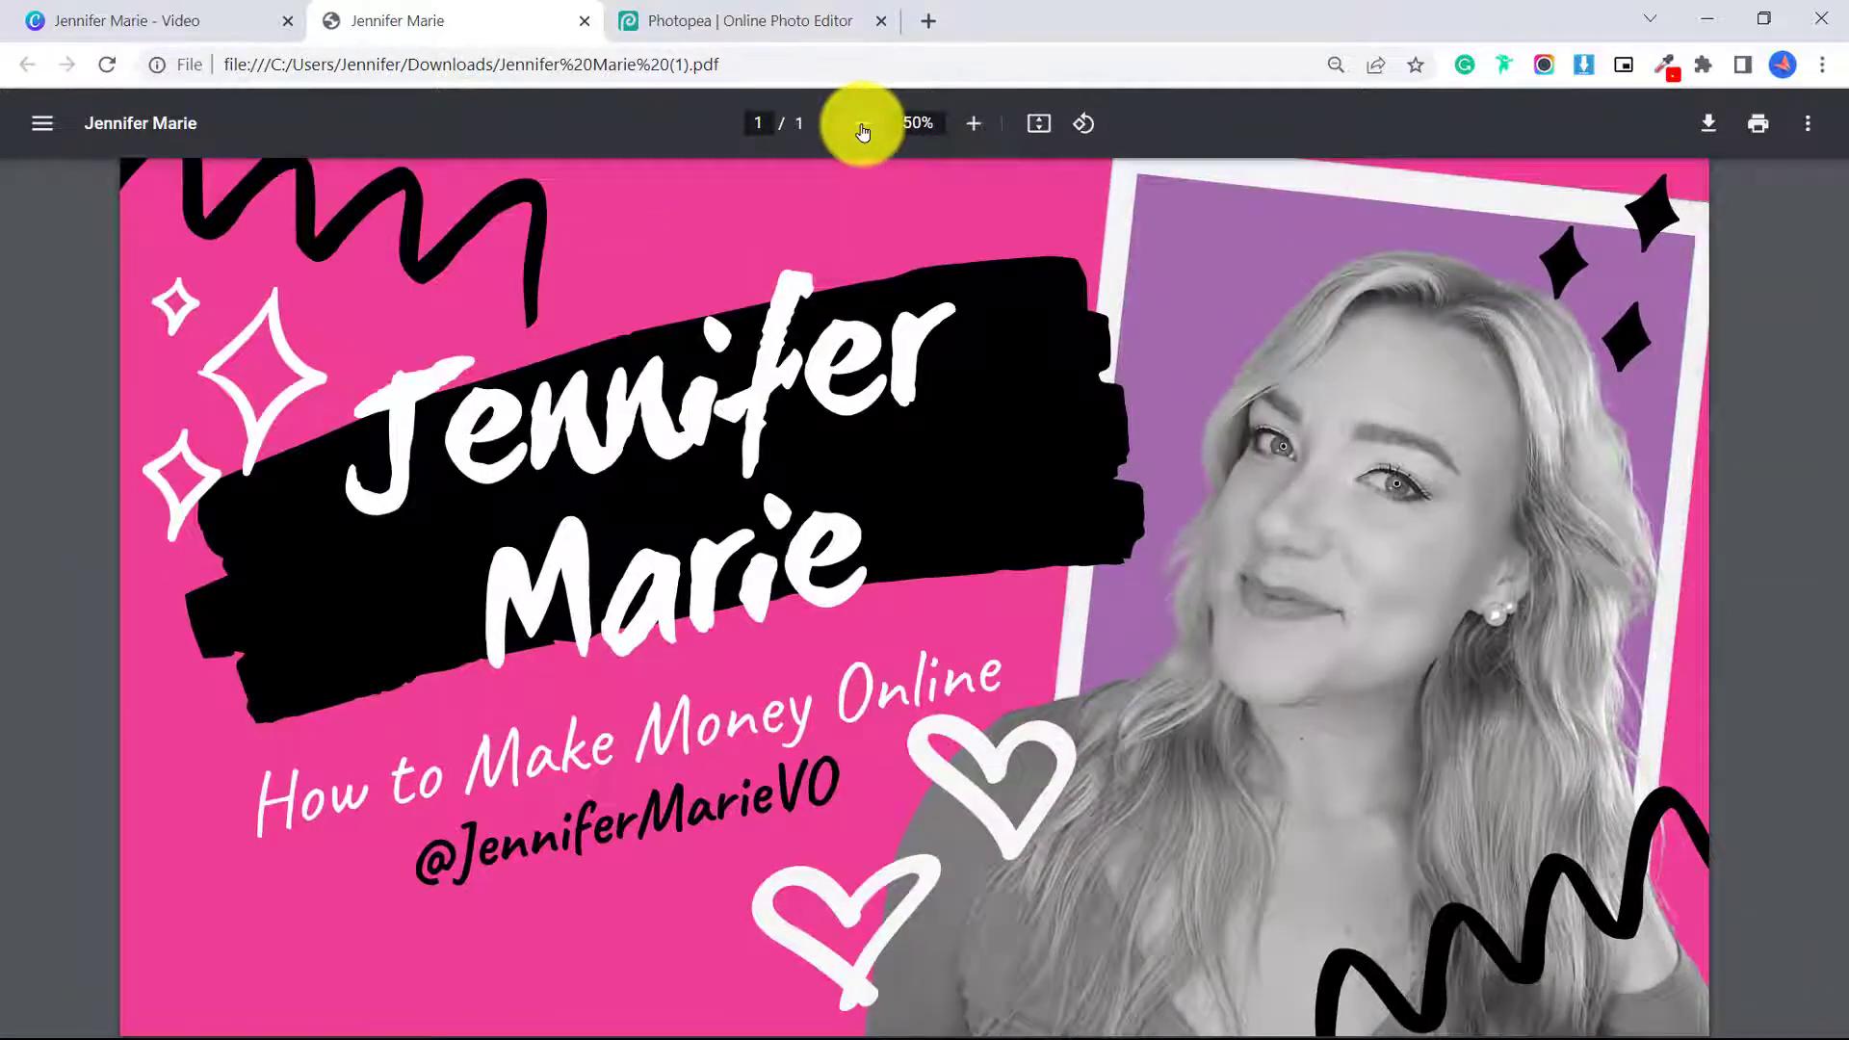
{"action": "left_click", "coordinate": [862, 132]}
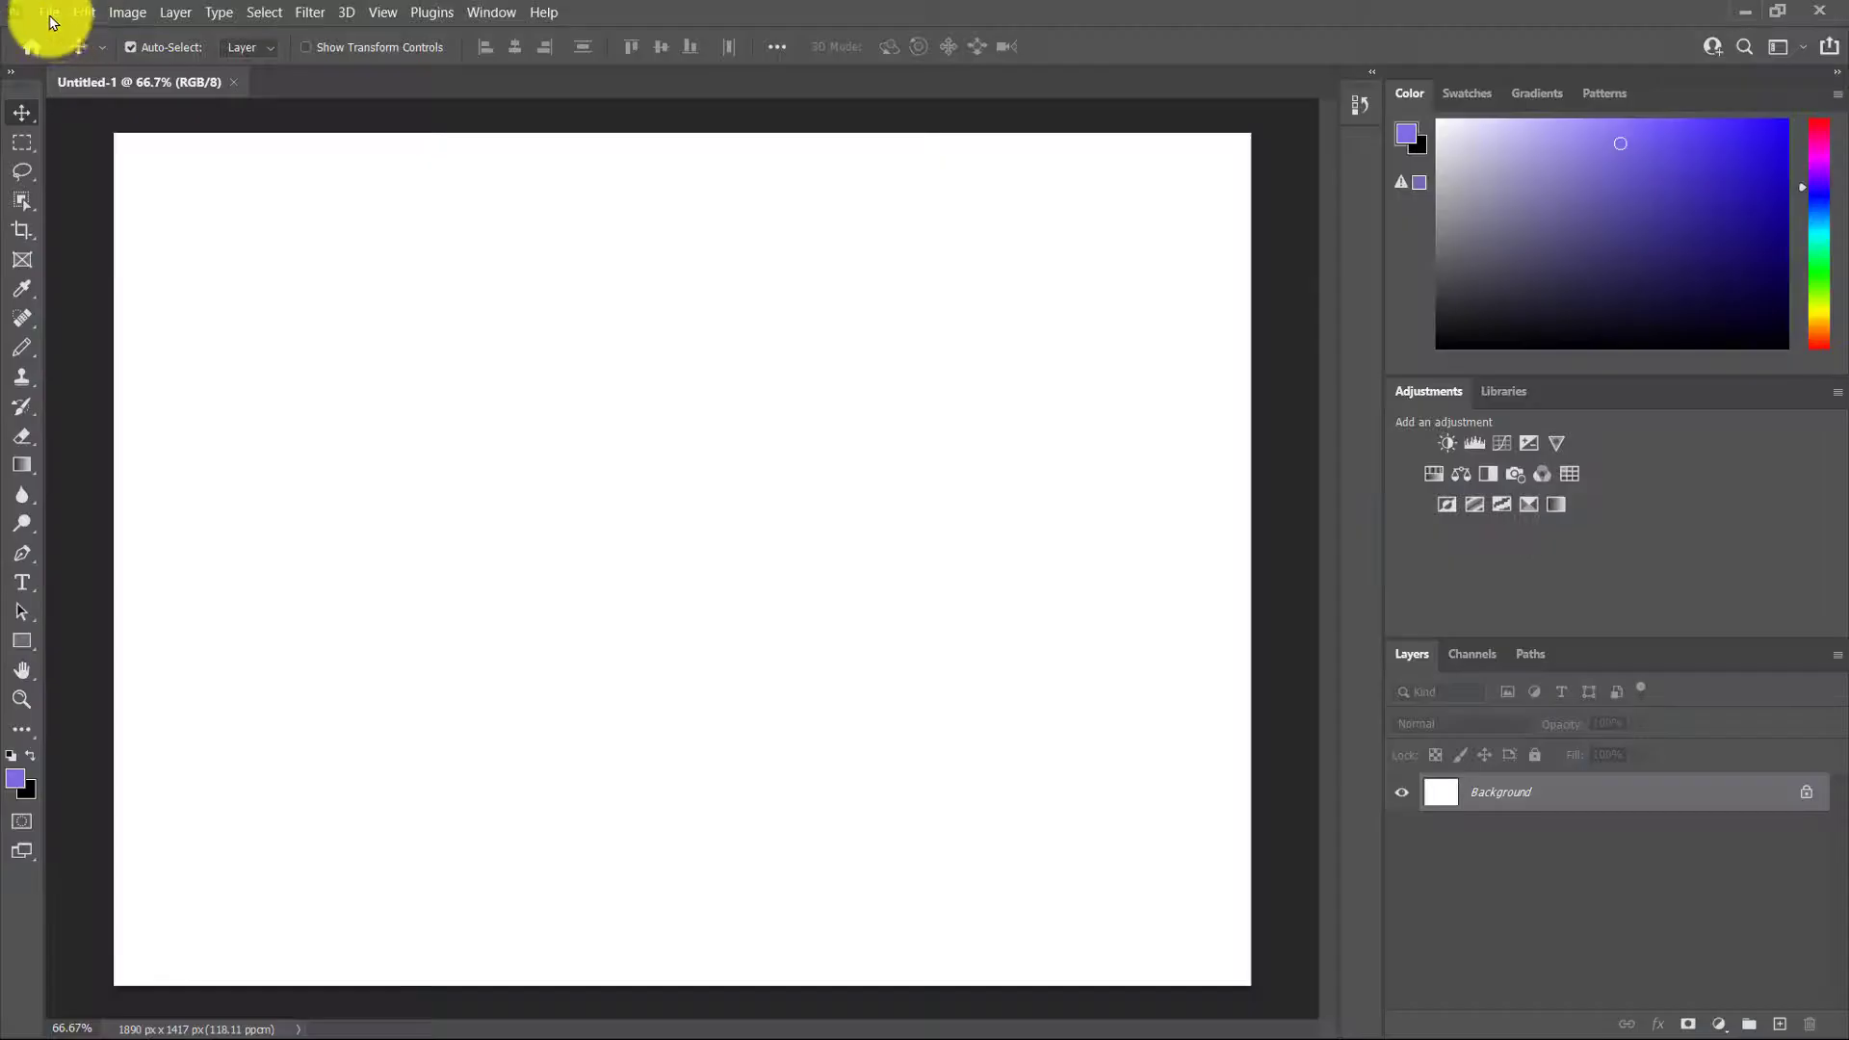
Step: Open the thumbnail PDF in Photoshop, check its single Layer 1, then minimize Photoshop
{"action": "left_click", "coordinate": [48, 12]}
{"action": "left_click", "coordinate": [67, 62]}
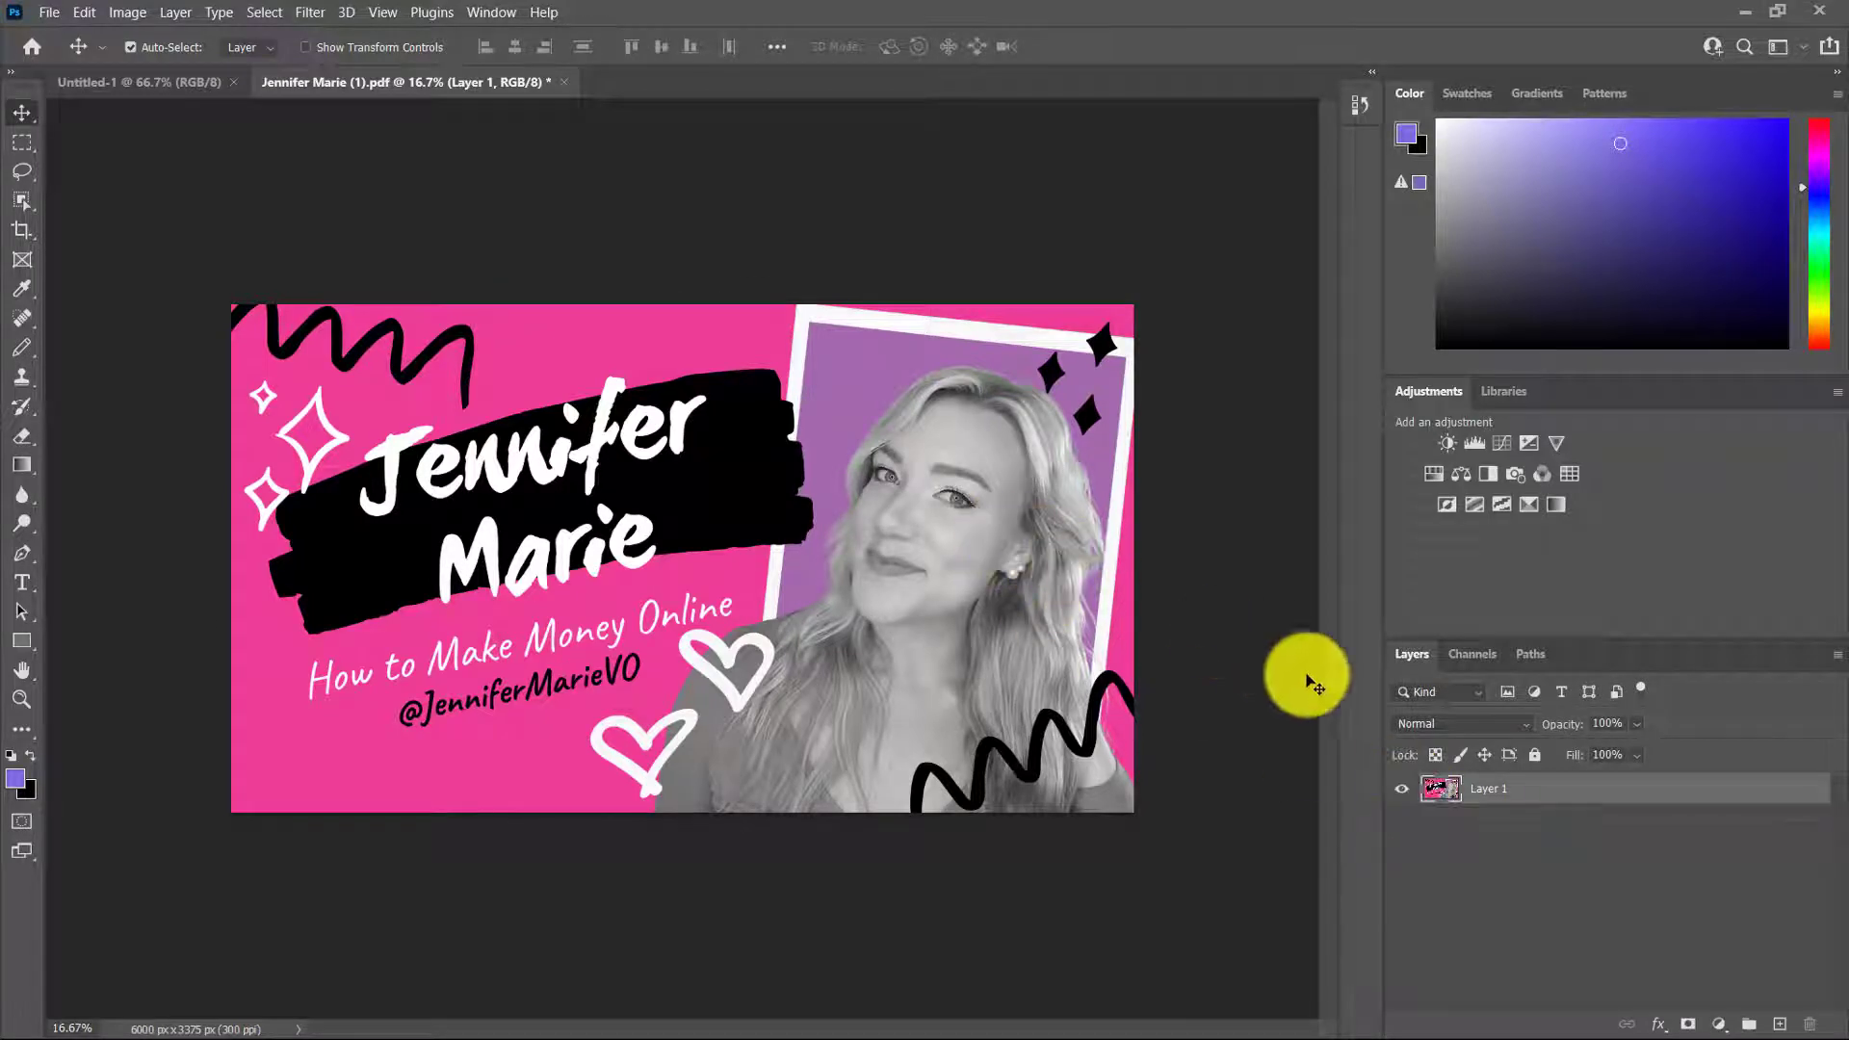
{"action": "left_click", "coordinate": [1402, 789]}
{"action": "left_click", "coordinate": [1402, 790]}
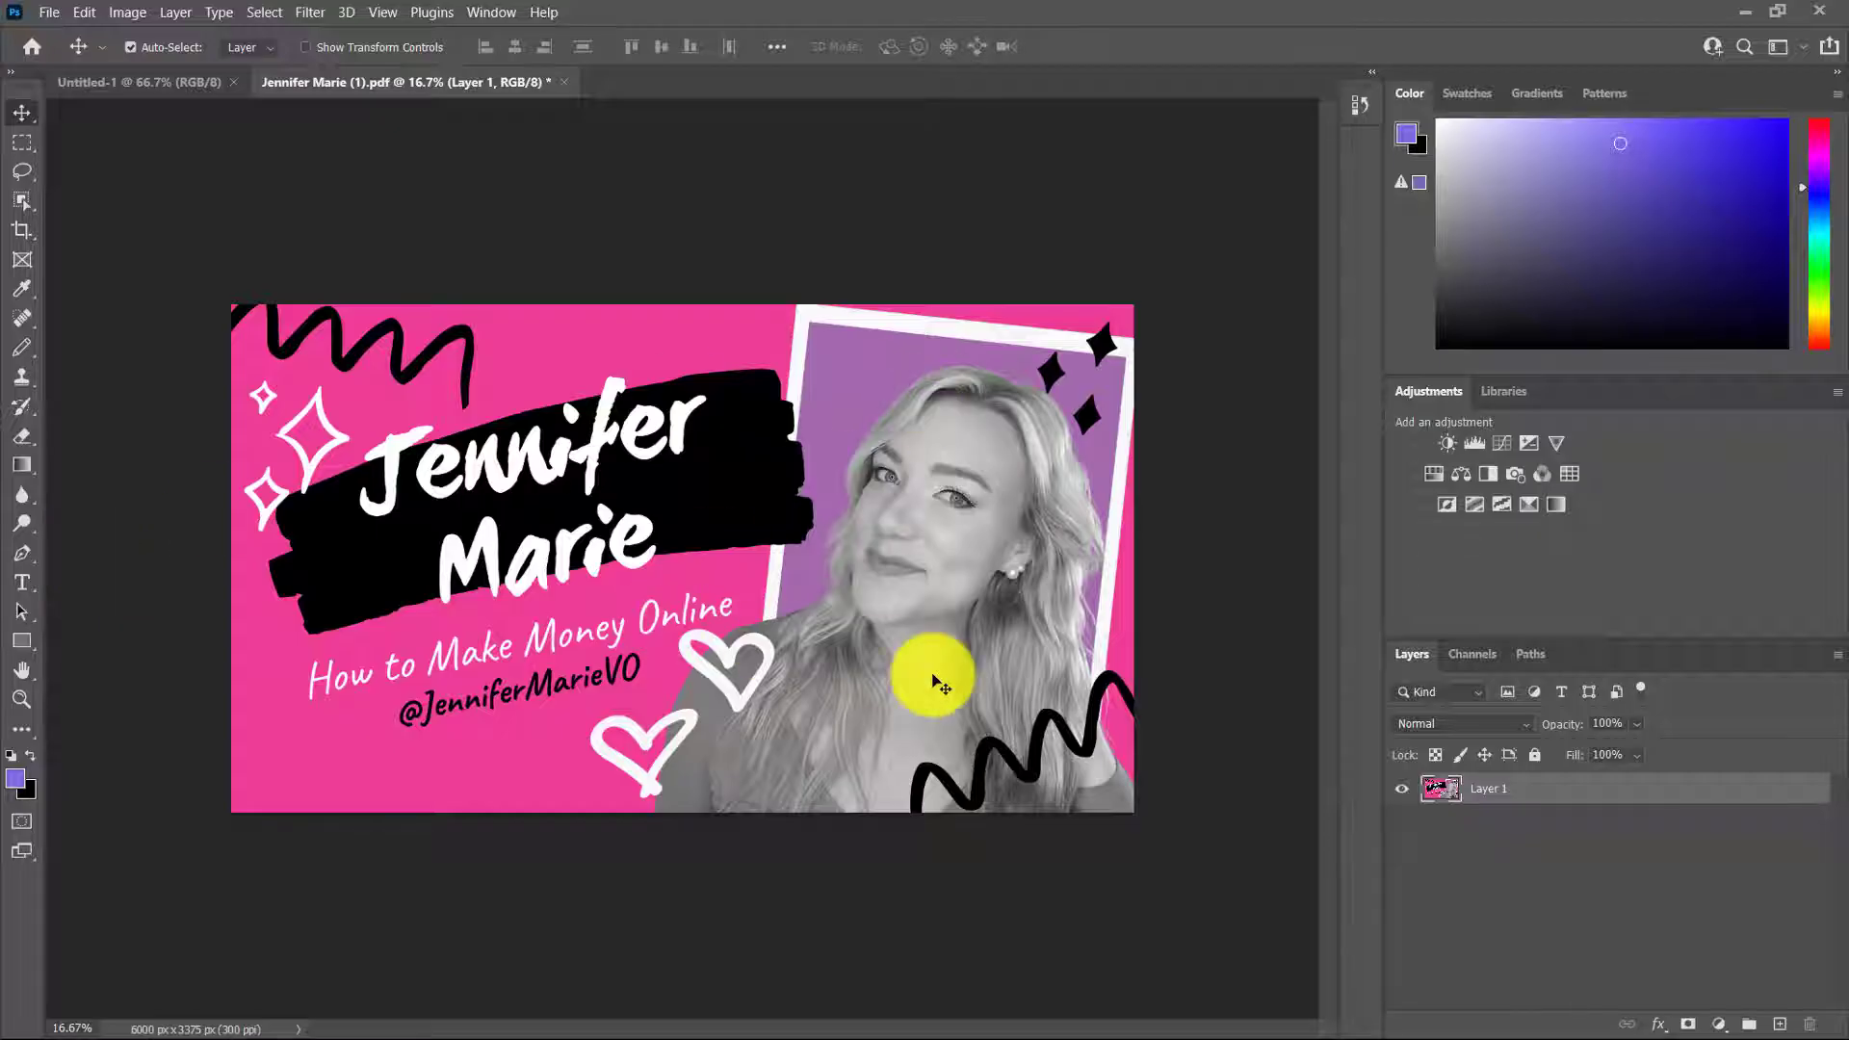
{"action": "left_click", "coordinate": [1745, 11]}
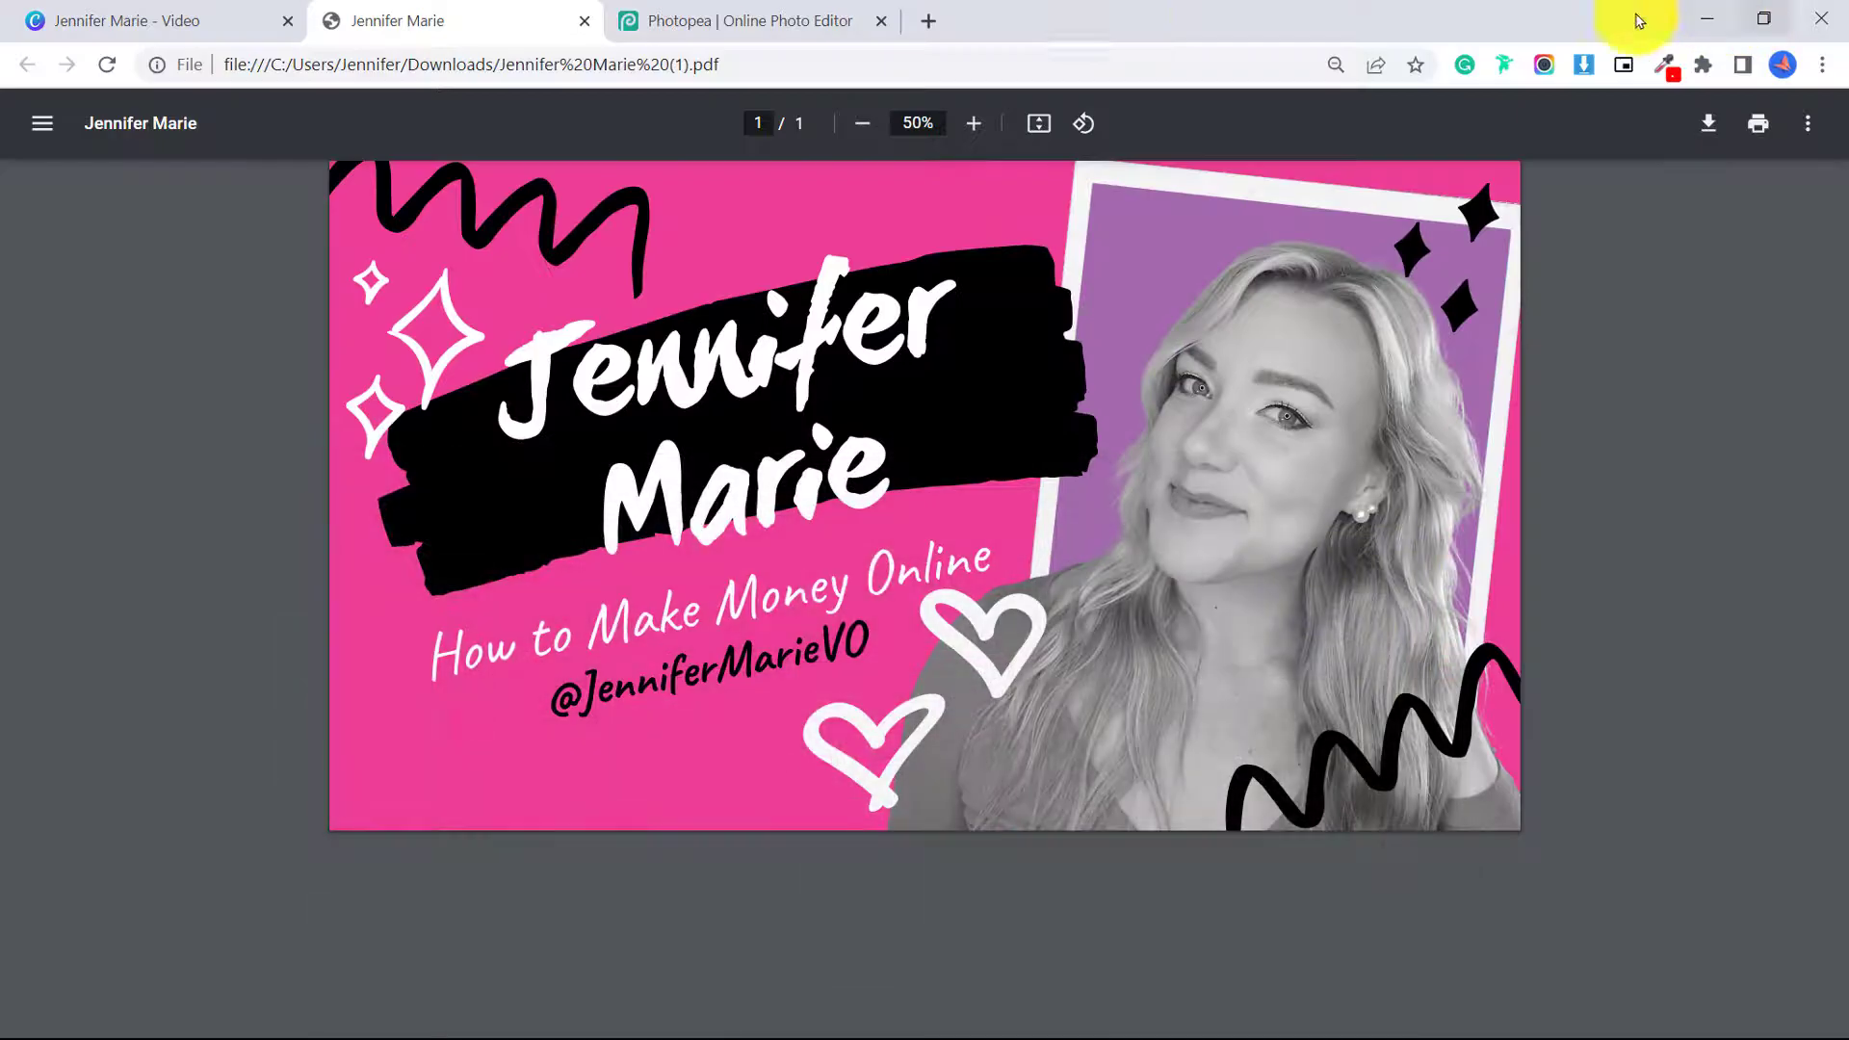
Step: Switch to the Photopea tab in Chrome
{"action": "left_click", "coordinate": [708, 30]}
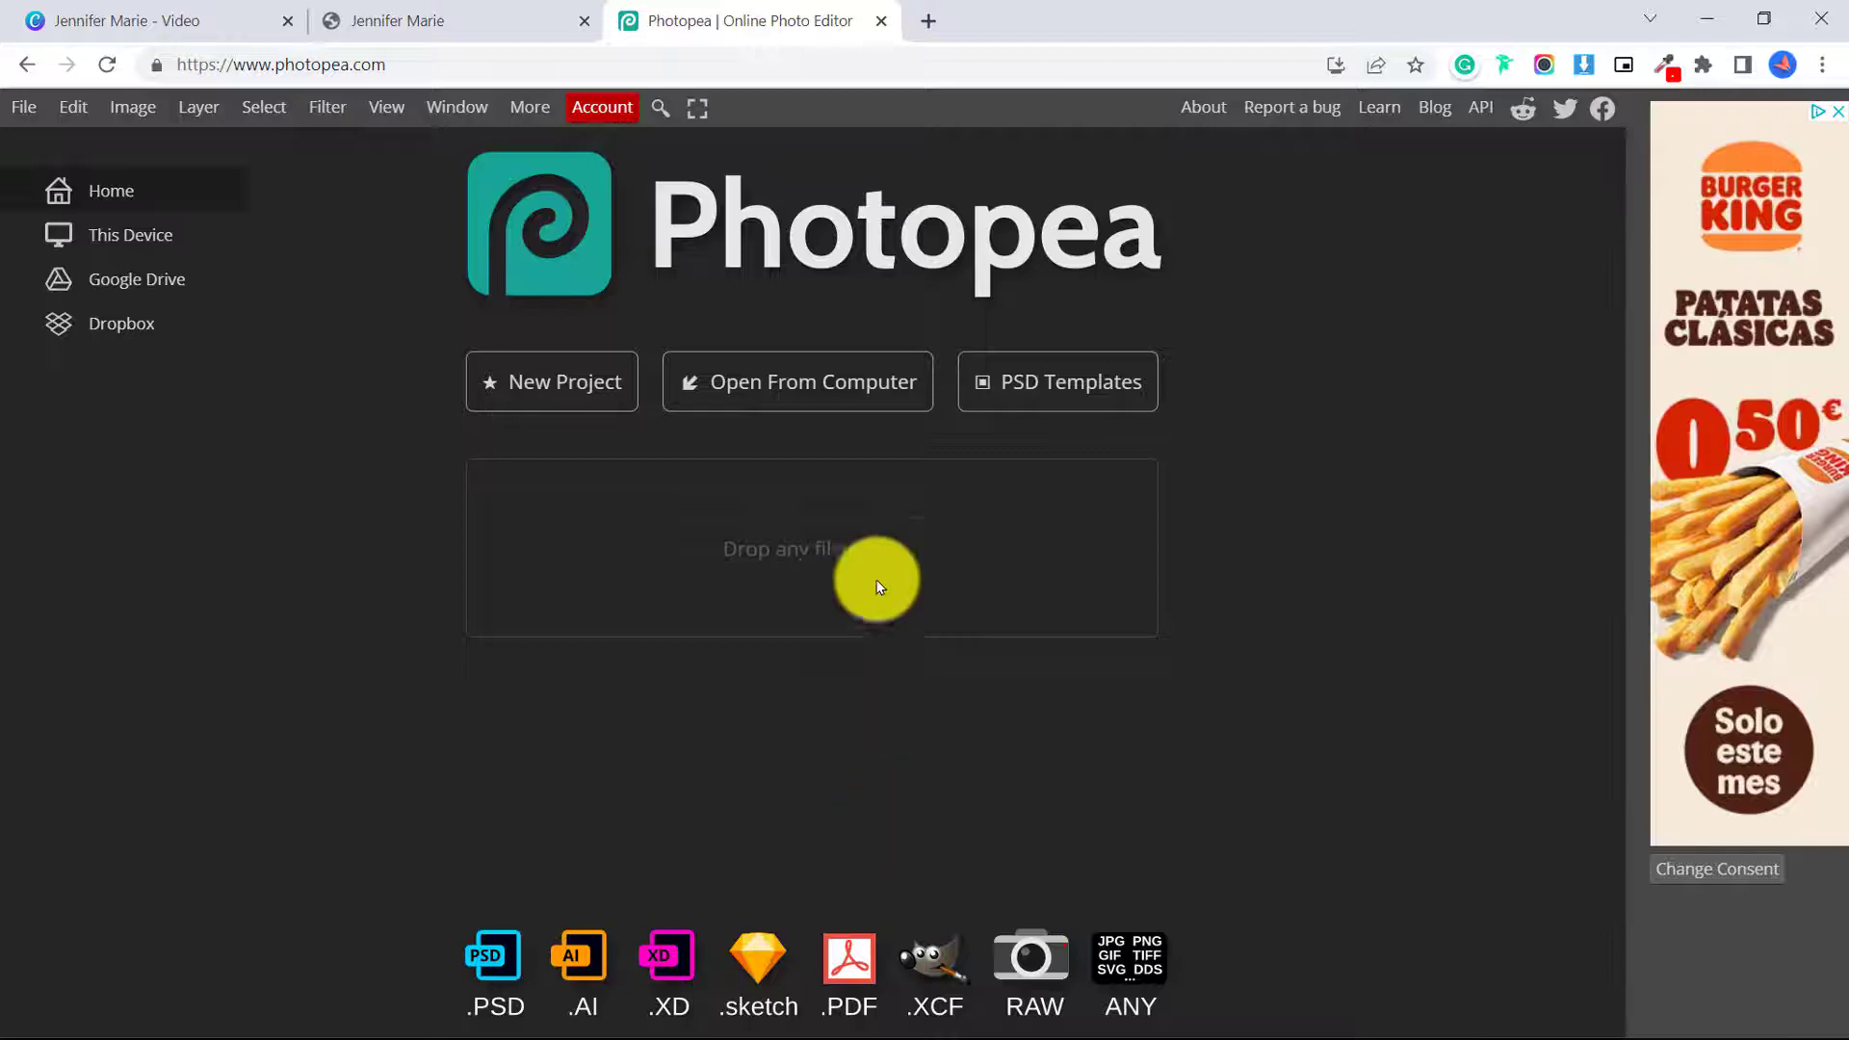
Step: Open the downloaded thumbnail PDF from the computer in Photopea and enlarge the Layers panel
{"action": "left_click", "coordinate": [795, 389]}
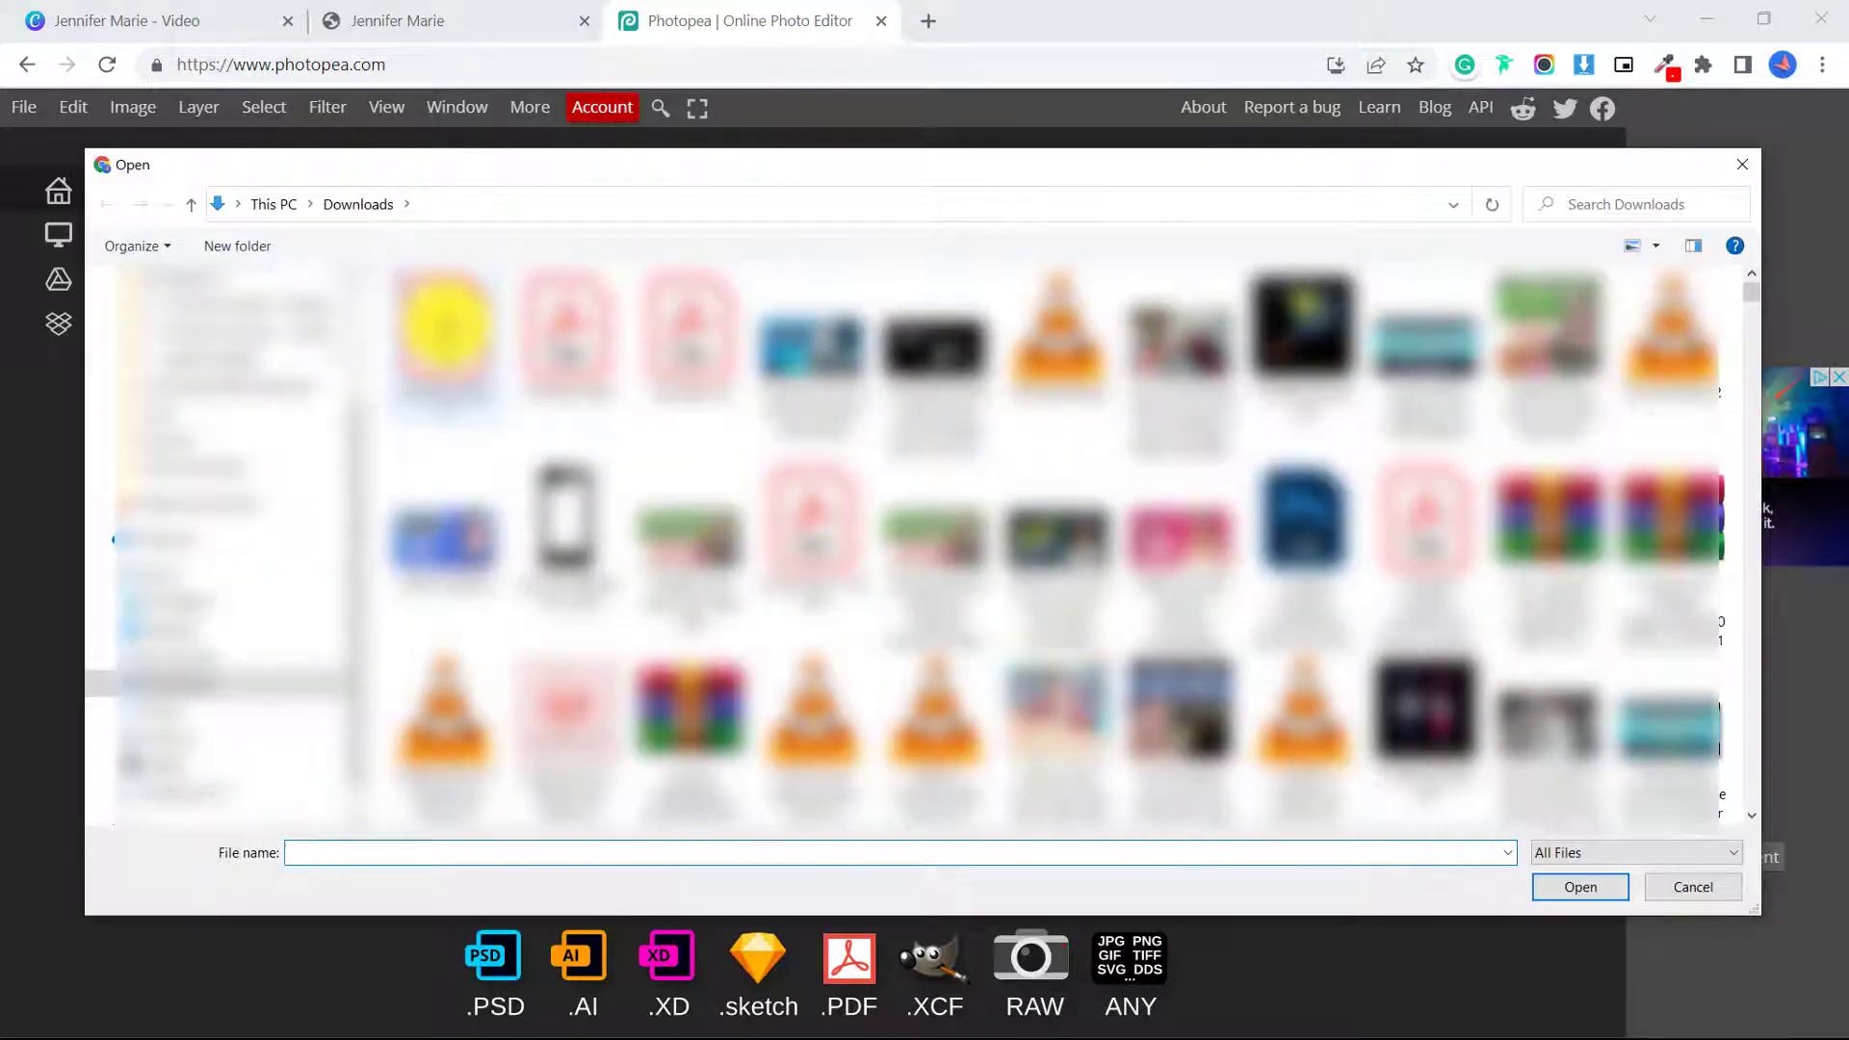
{"action": "double_click", "coordinate": [445, 331]}
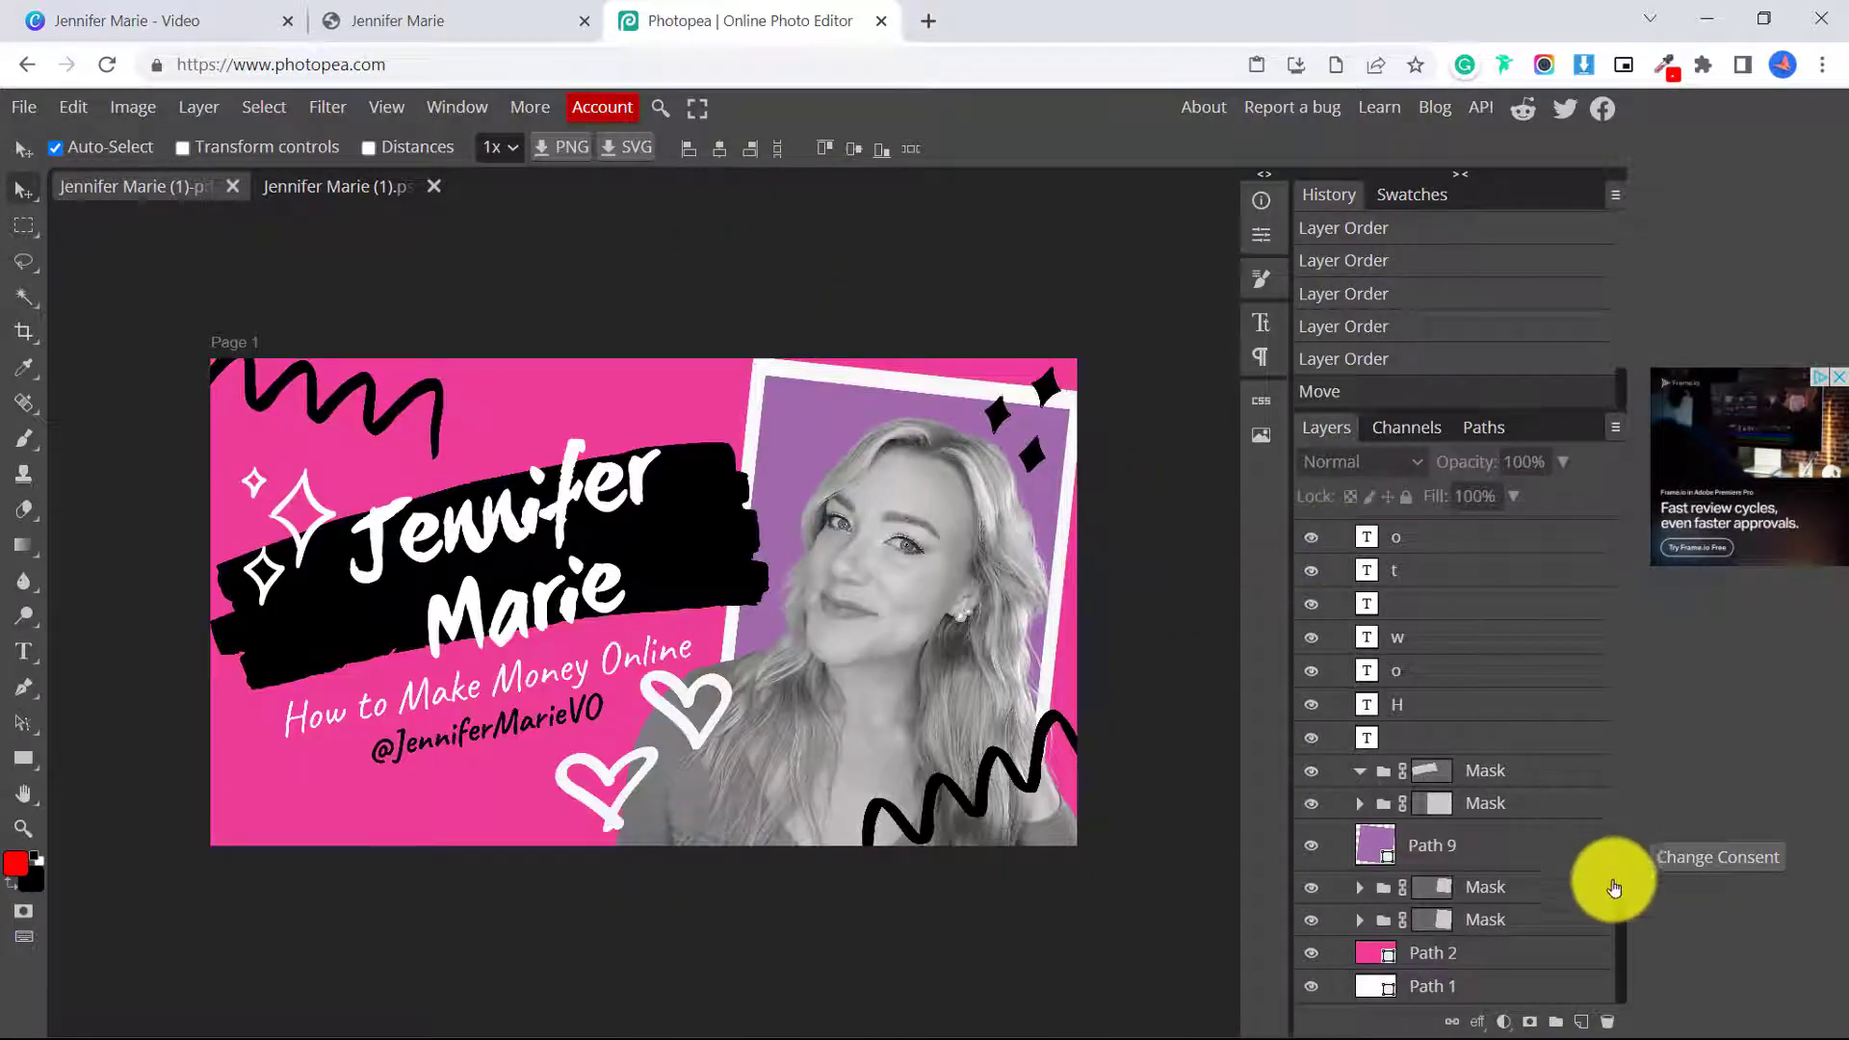
{"action": "scroll", "coordinate": [1618, 876], "scroll_direction": "up", "scroll_amount": 2}
{"action": "left_click_drag", "start_coordinate": [1626, 834], "coordinate": [1638, 515]}
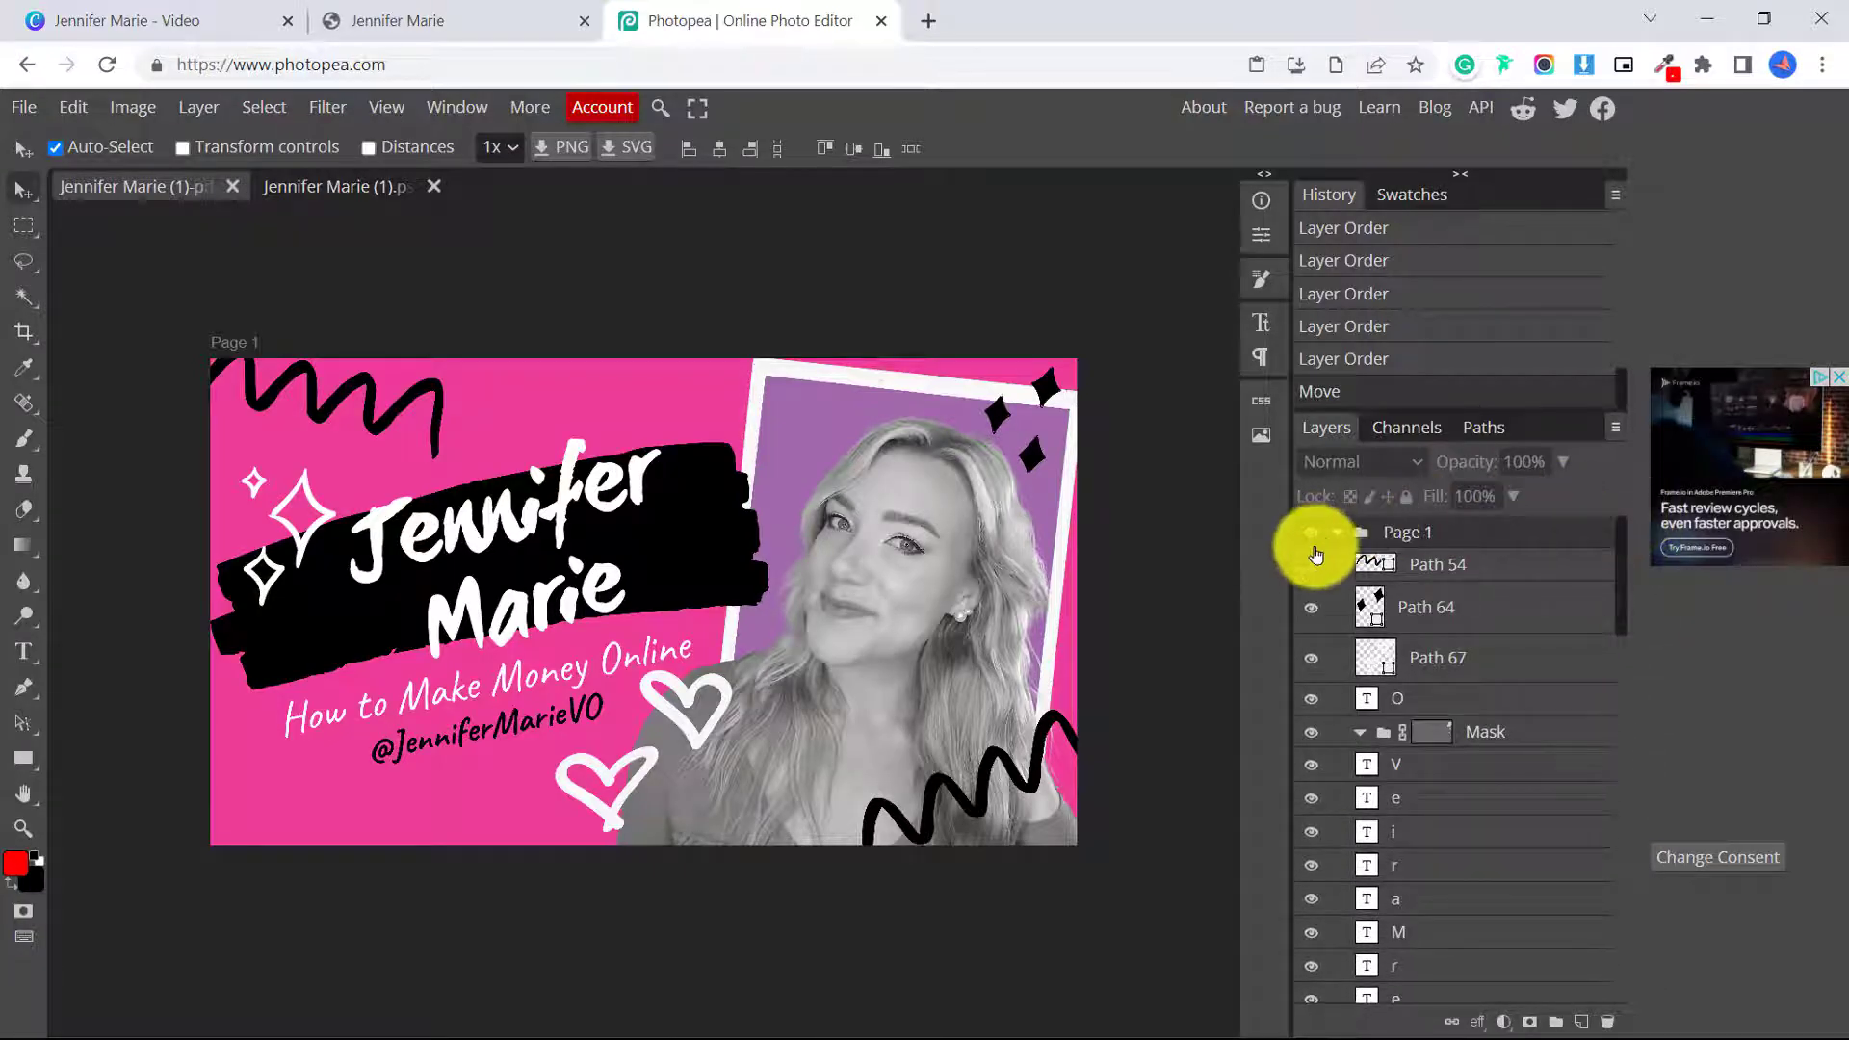
Step: Inspect the layers: select the black diamonds and Path 64, and toggle the top-left scribble
{"action": "left_click_drag", "start_coordinate": [1056, 401], "coordinate": [1046, 394]}
{"action": "left_click", "coordinate": [1313, 620]}
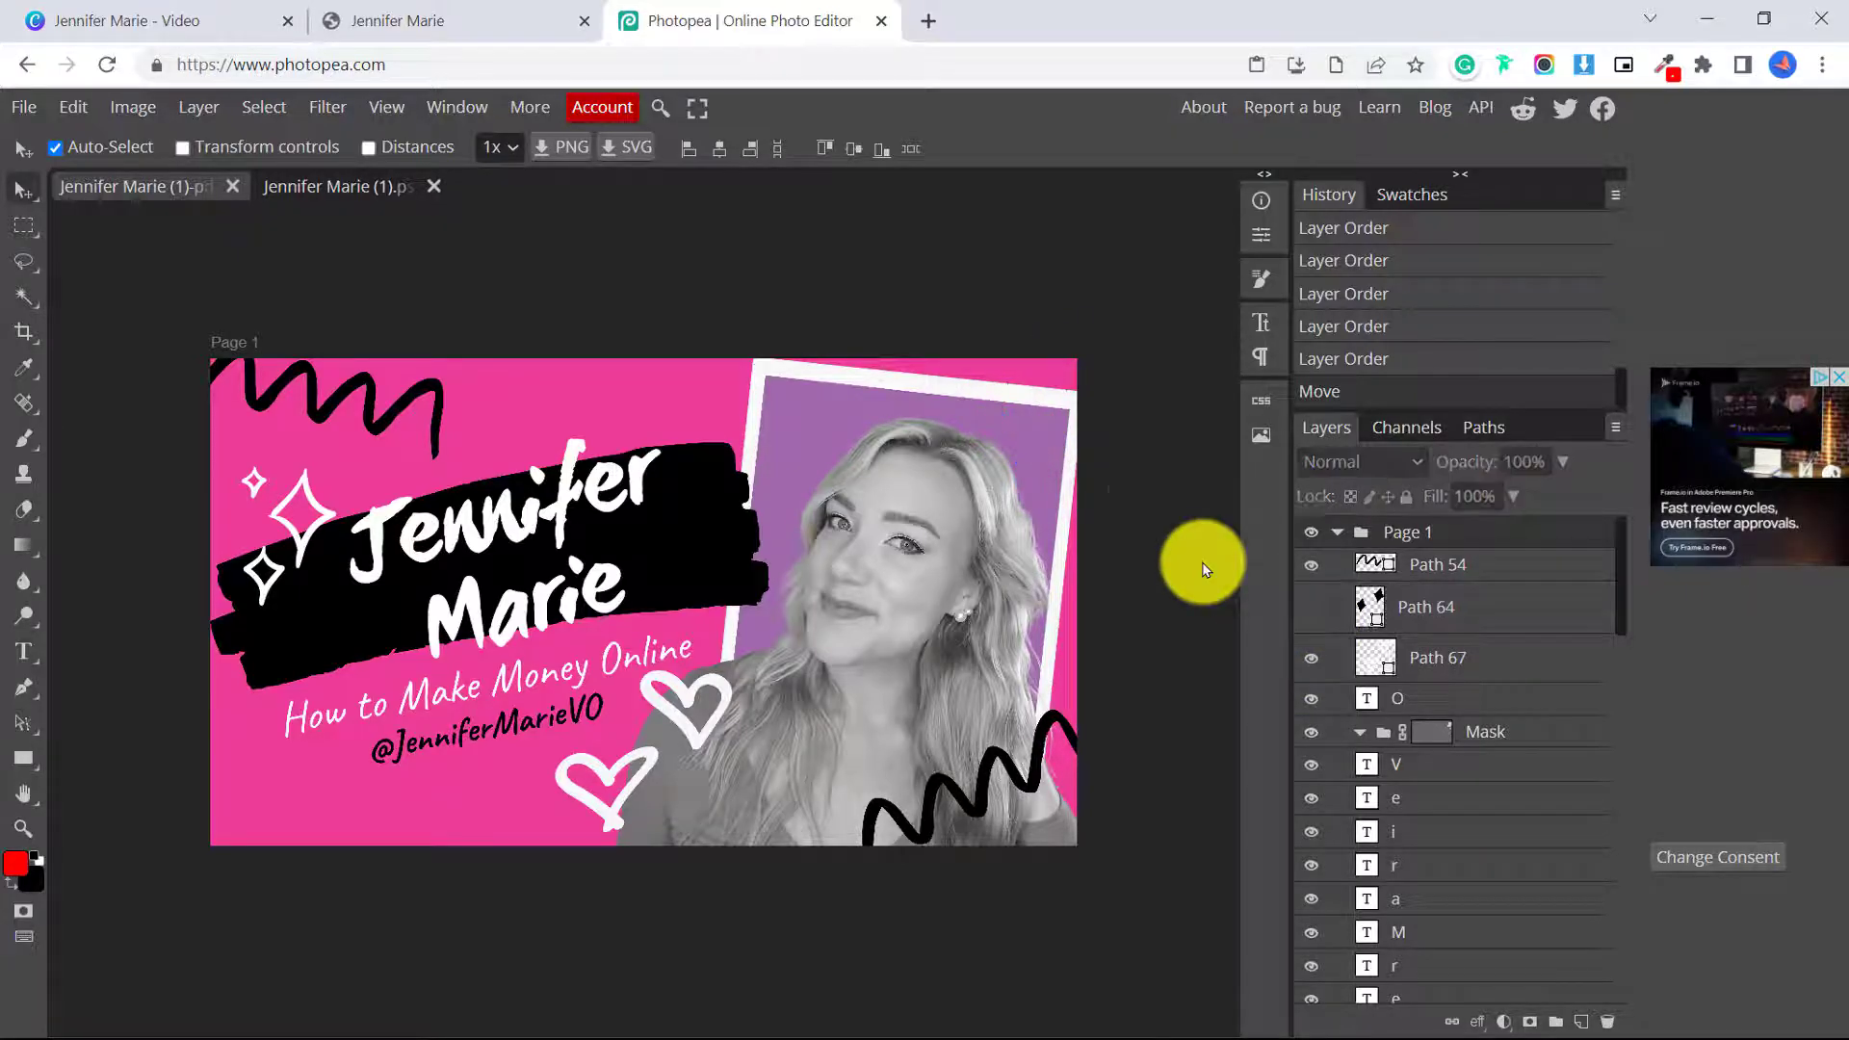
{"action": "left_click", "coordinate": [1308, 607]}
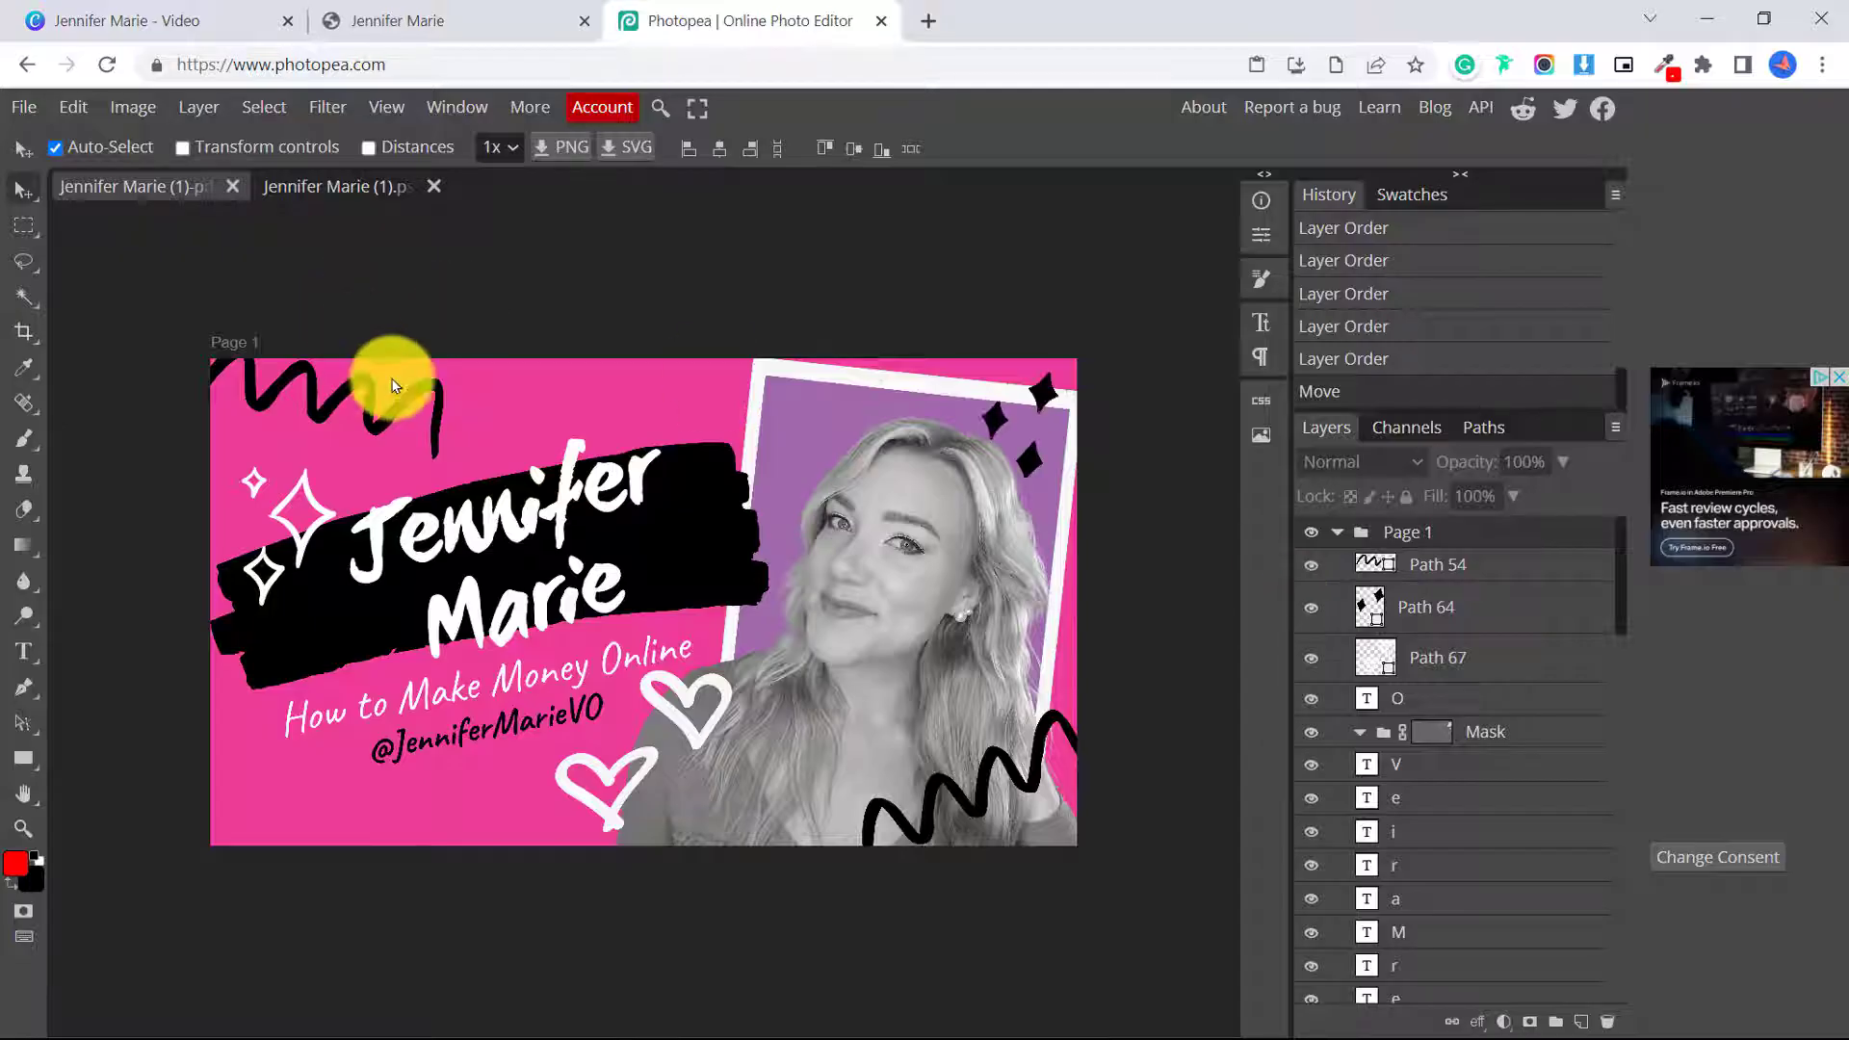
{"action": "left_click", "coordinate": [1310, 574]}
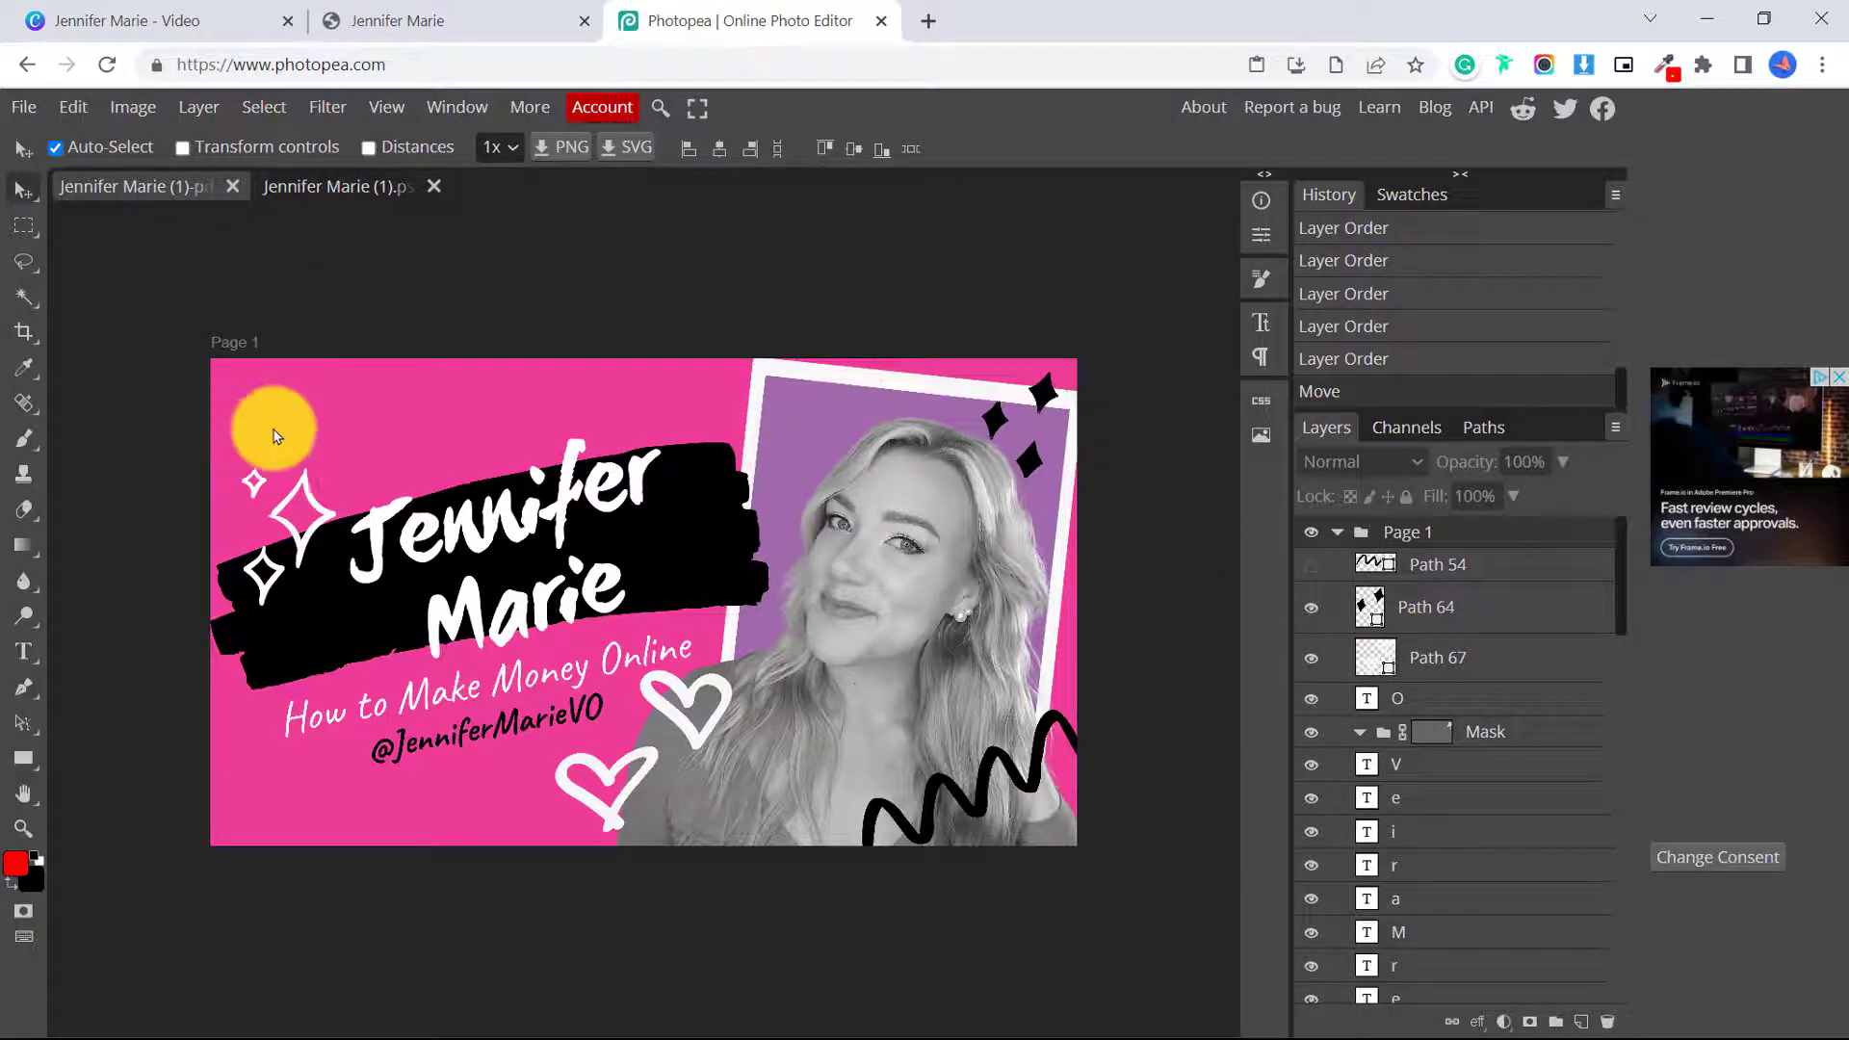
{"action": "left_click", "coordinate": [1307, 576]}
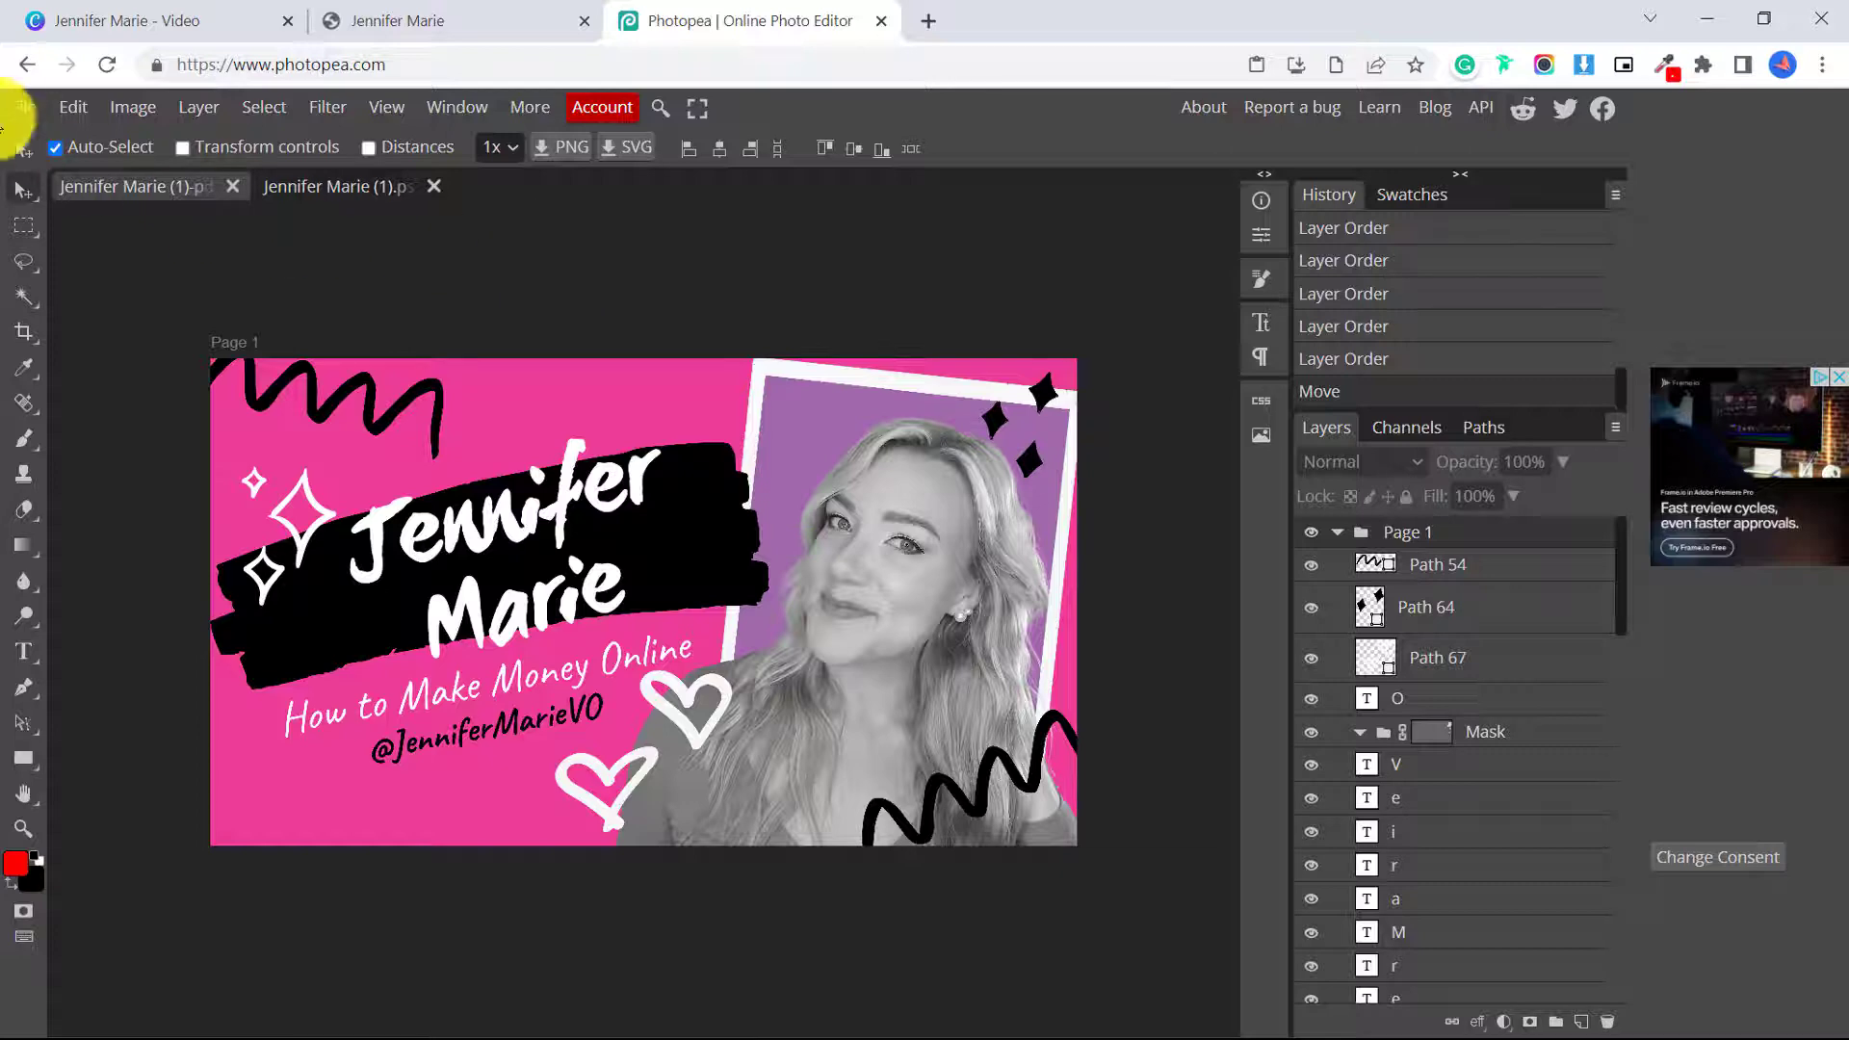
Step: Save the document as a PSD, replacing the end of the file name with 'TSD'
{"action": "left_click", "coordinate": [15, 109]}
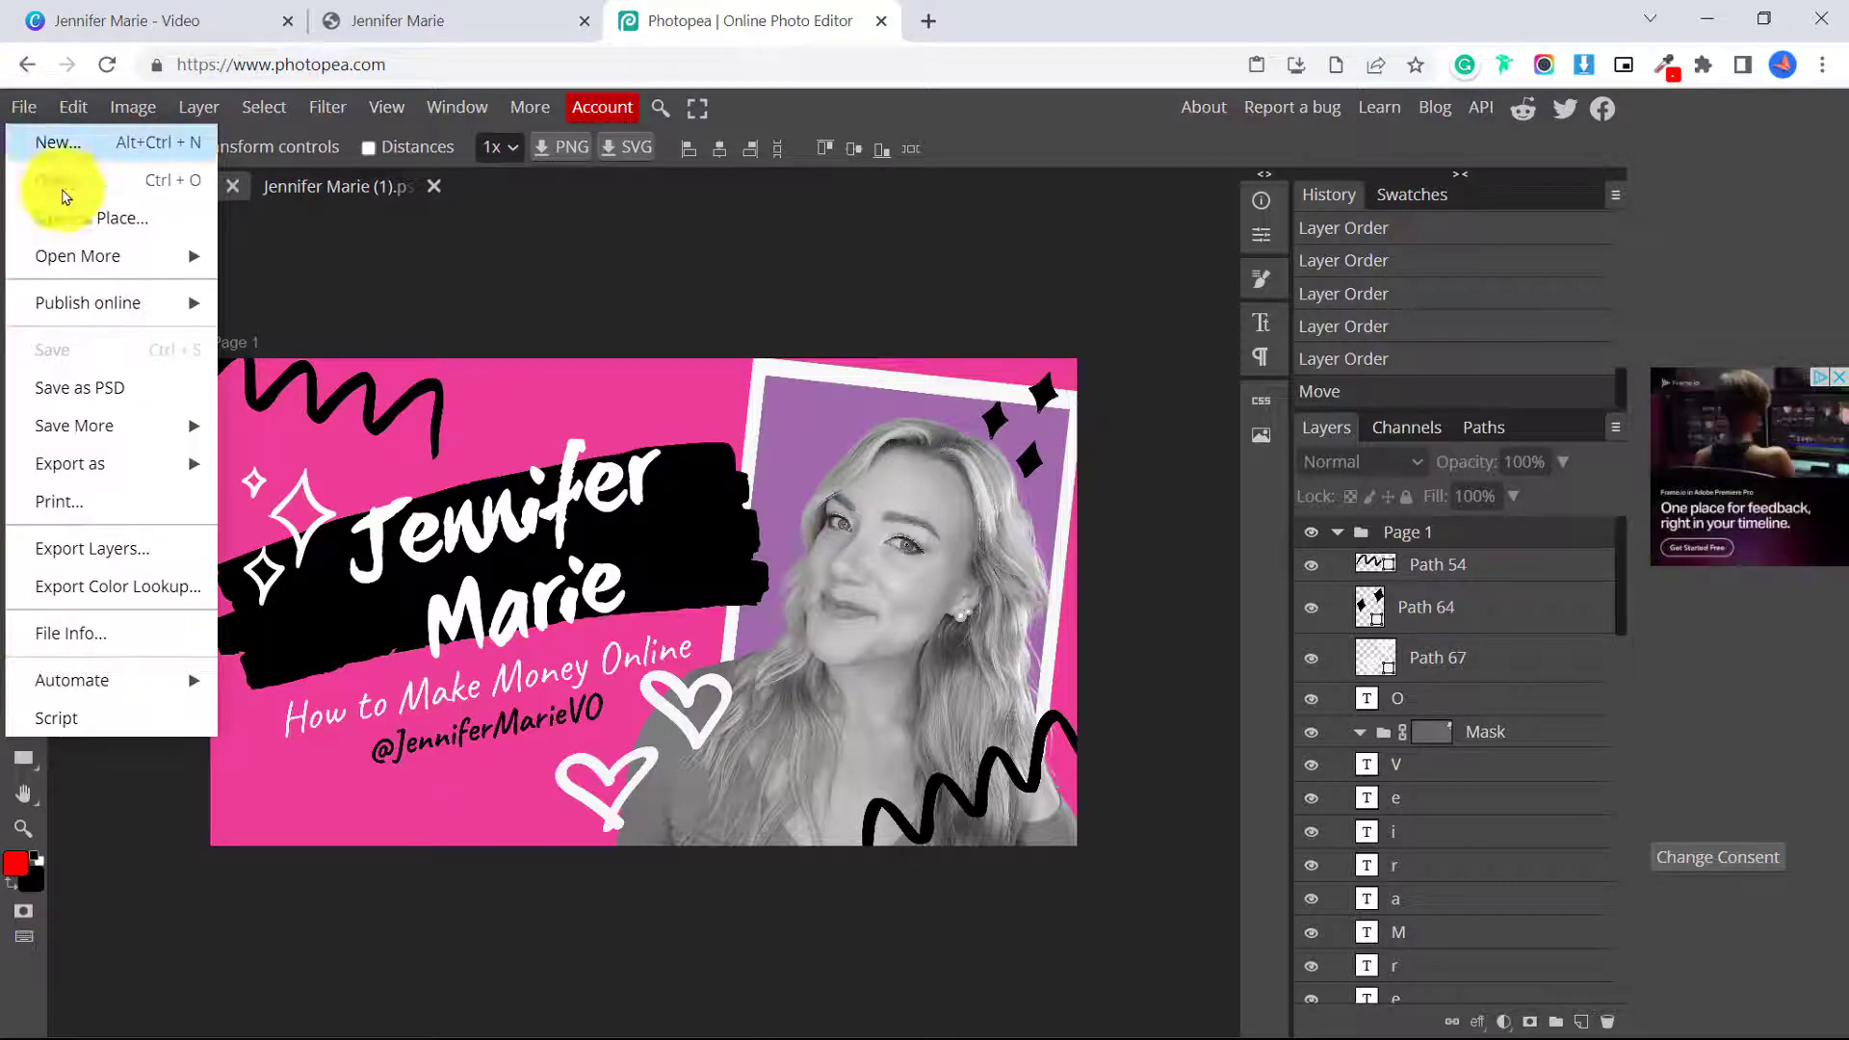
{"action": "left_click", "coordinate": [128, 395]}
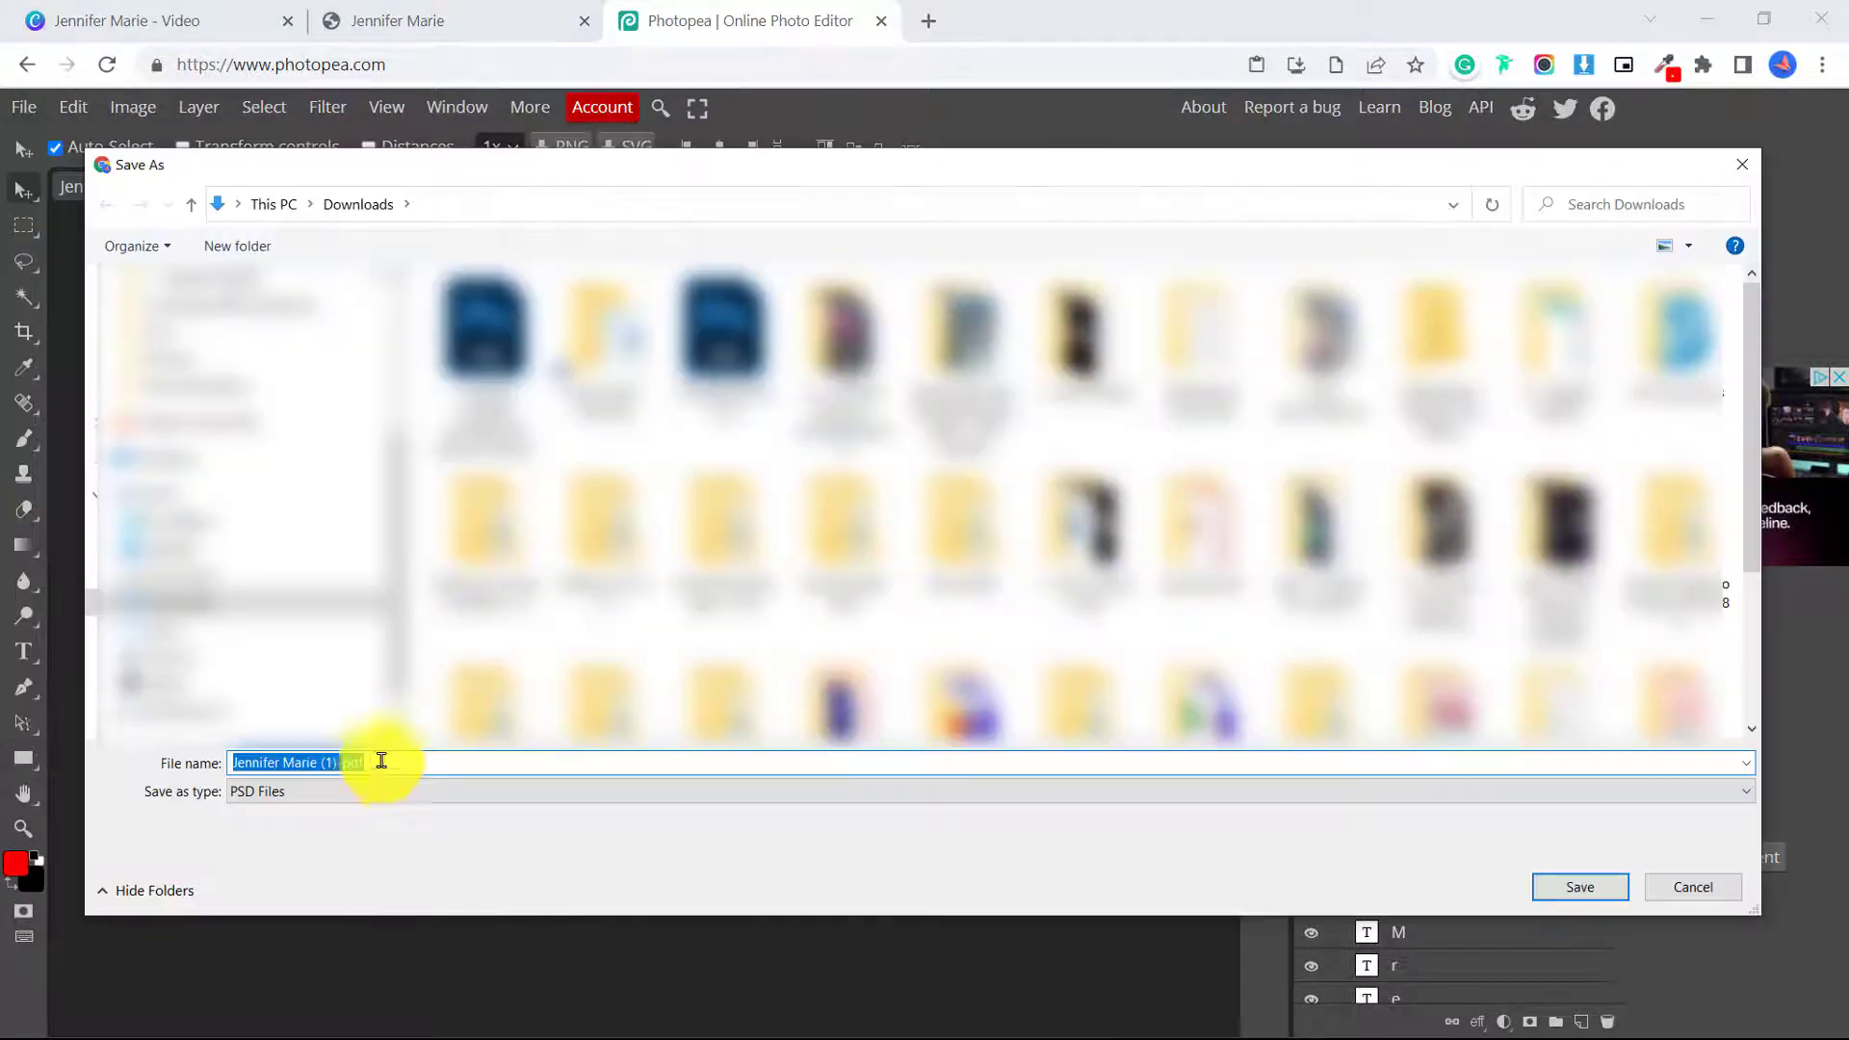
{"action": "left_click", "coordinate": [346, 763]}
{"action": "left_click_drag", "start_coordinate": [320, 763], "coordinate": [431, 774]}
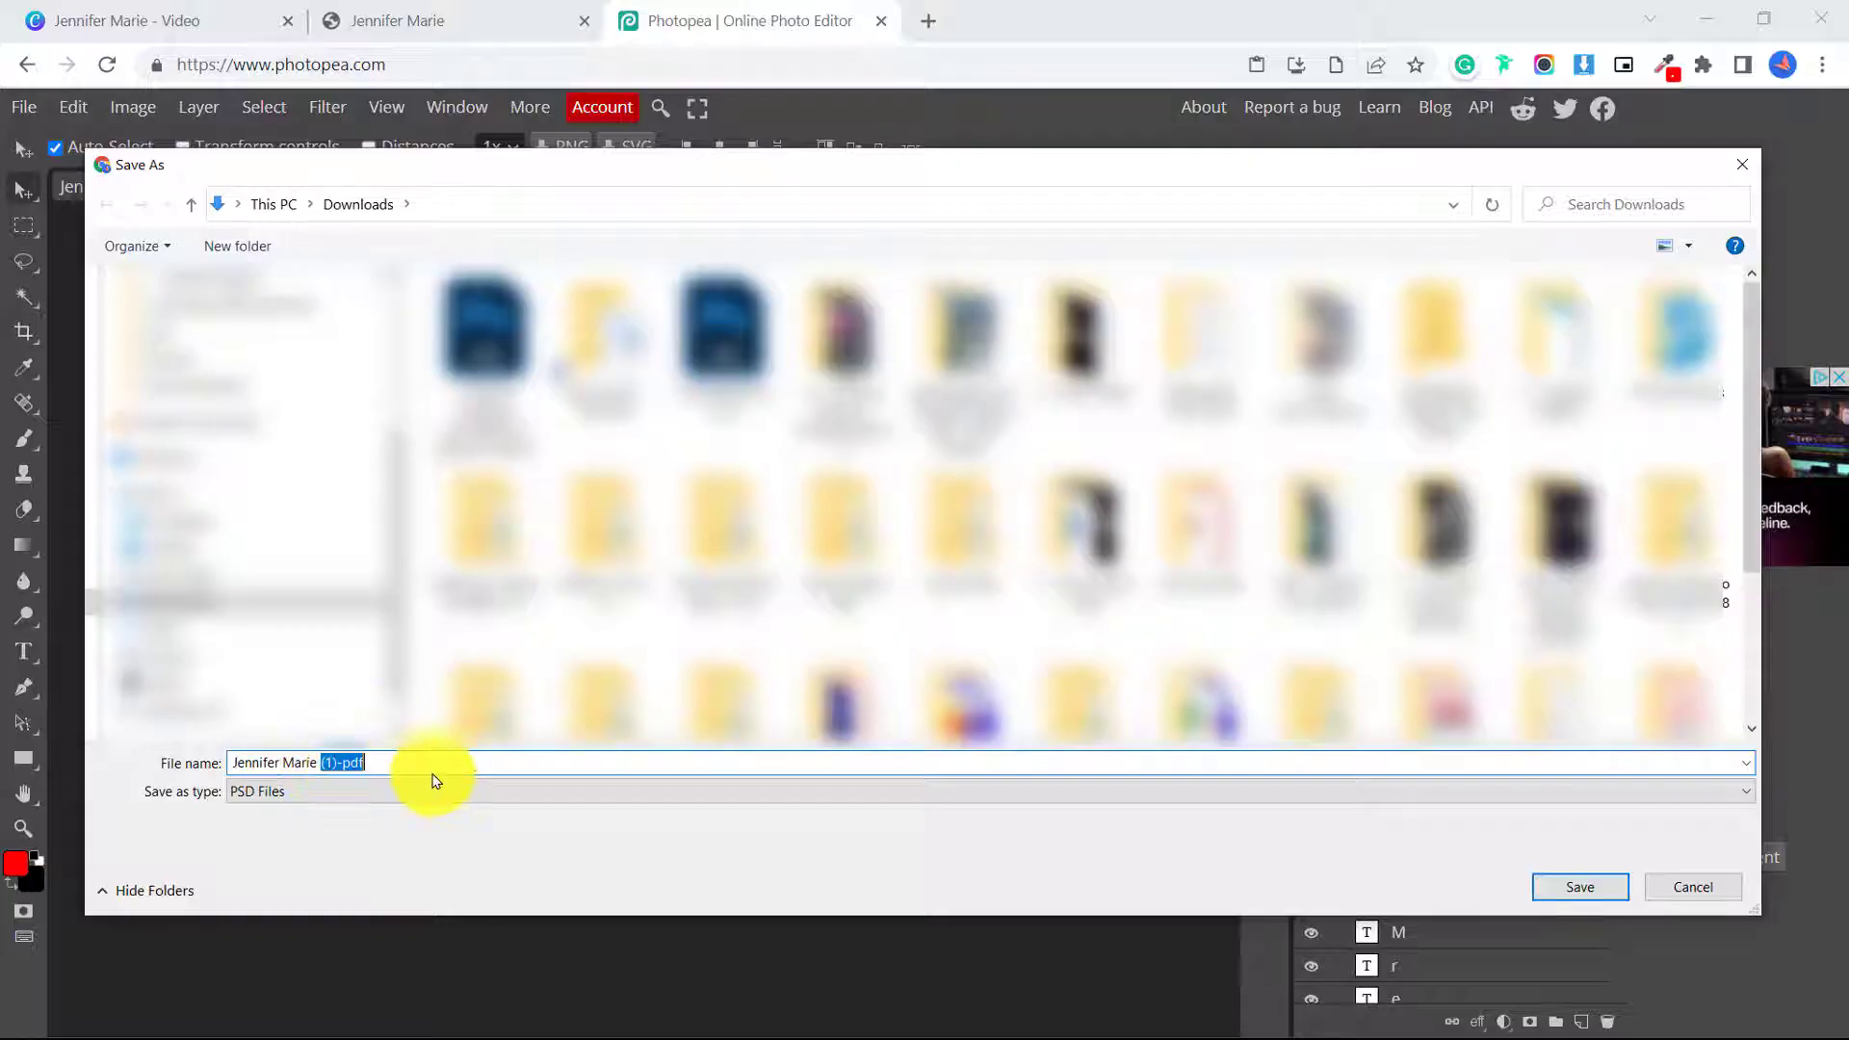
{"action": "type", "text": "TSD"}
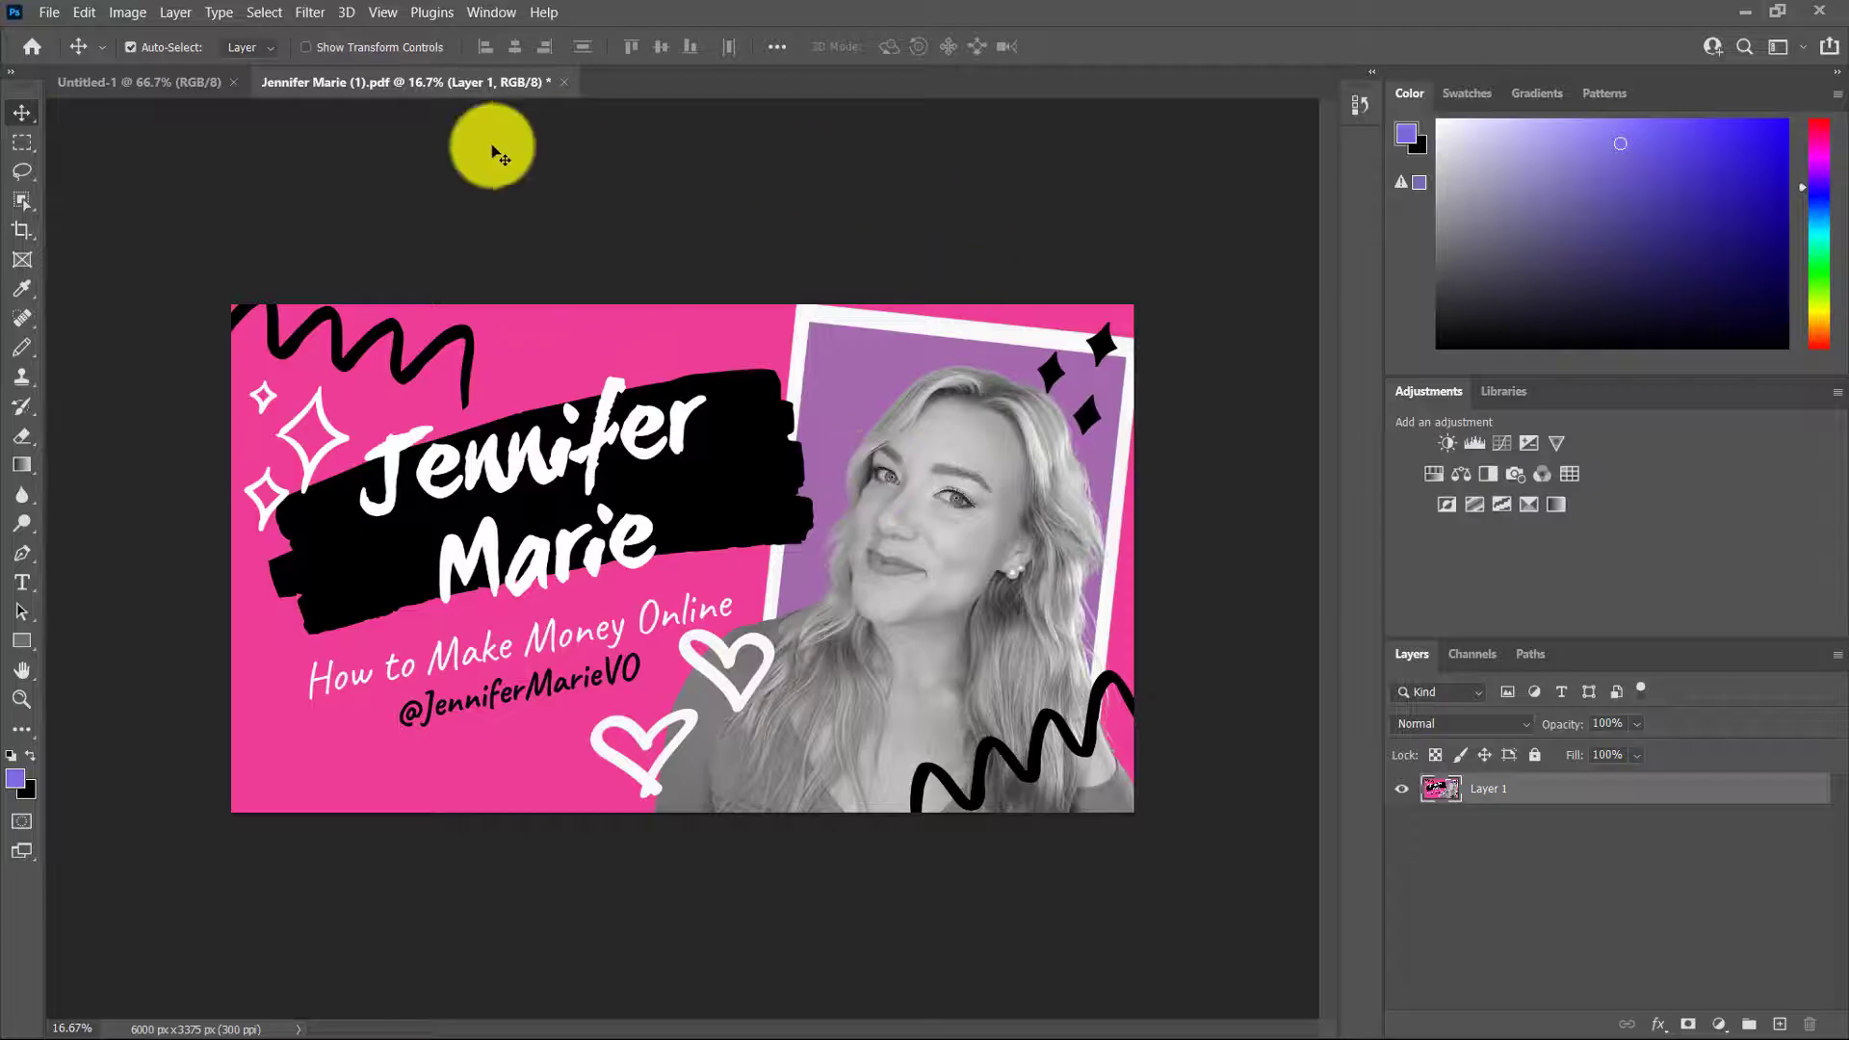
Step: Open the thumbnail PSD saved from Photopea in Photoshop and make the layer list taller
{"action": "left_click", "coordinate": [50, 14]}
{"action": "left_click", "coordinate": [73, 59]}
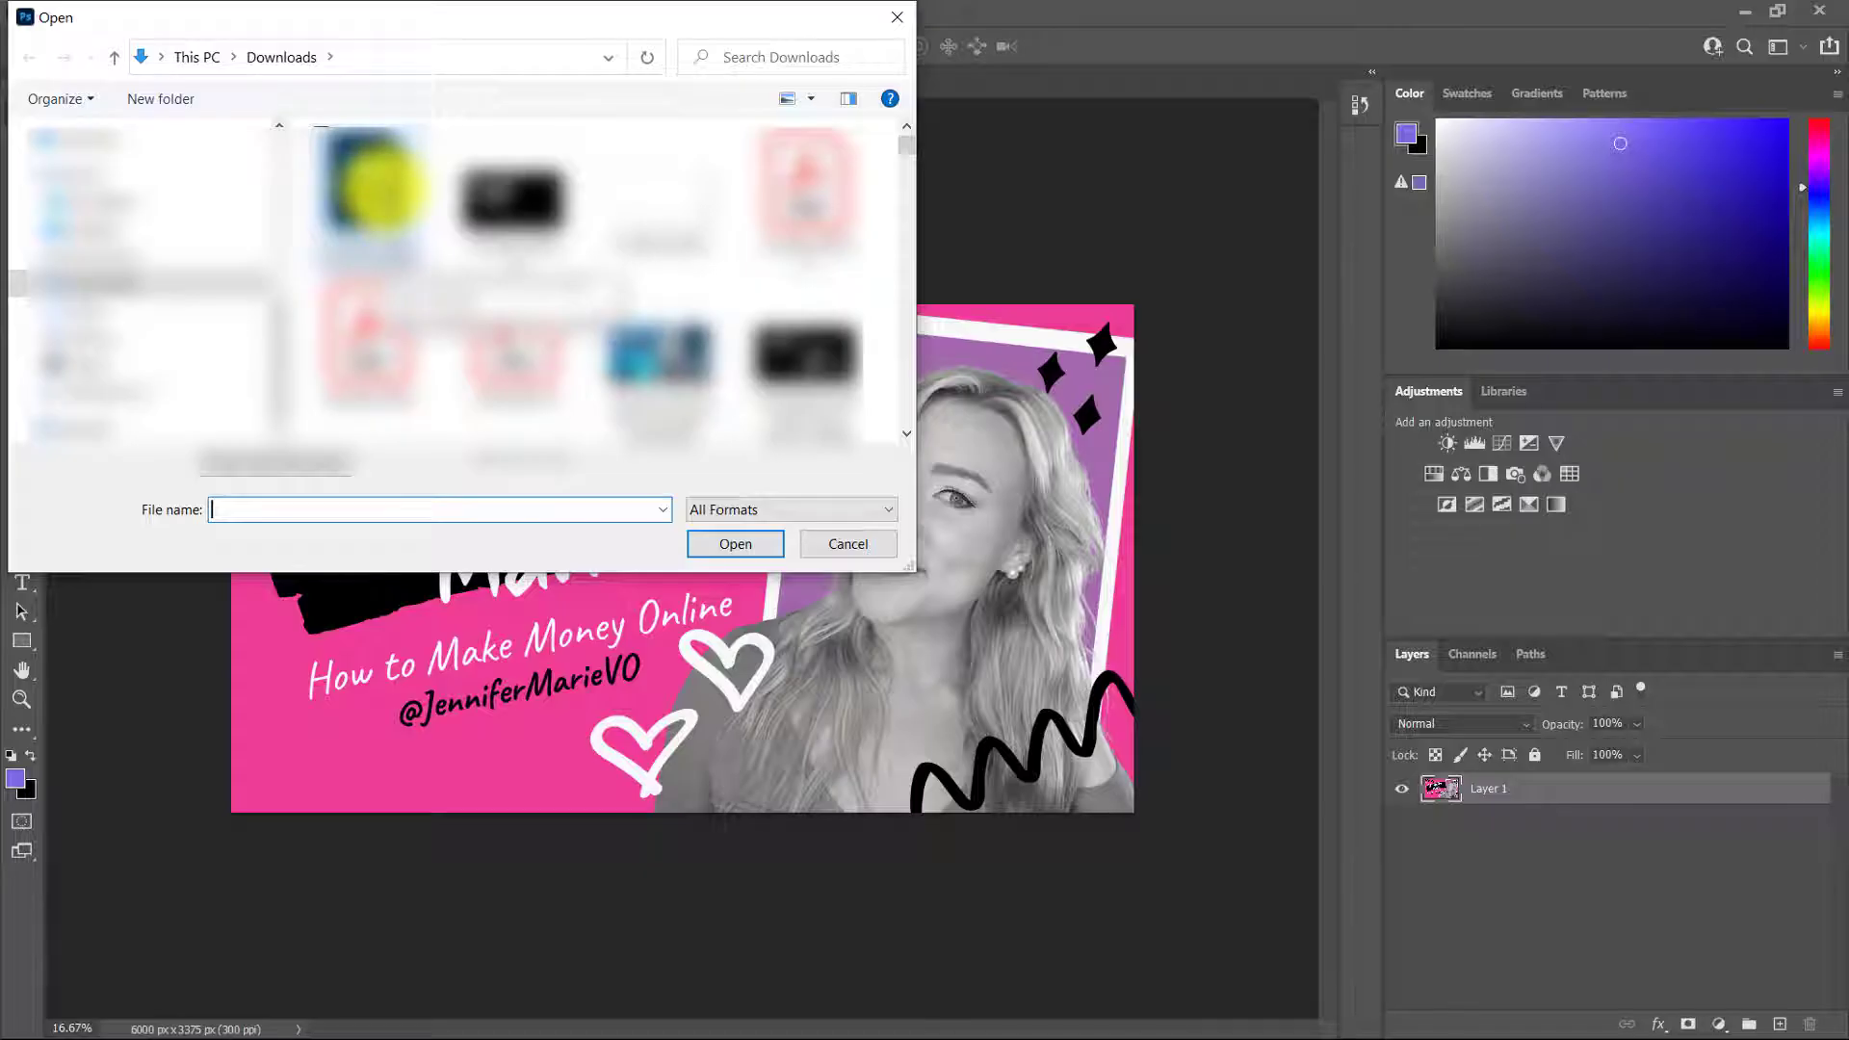
{"action": "double_click", "coordinate": [375, 185]}
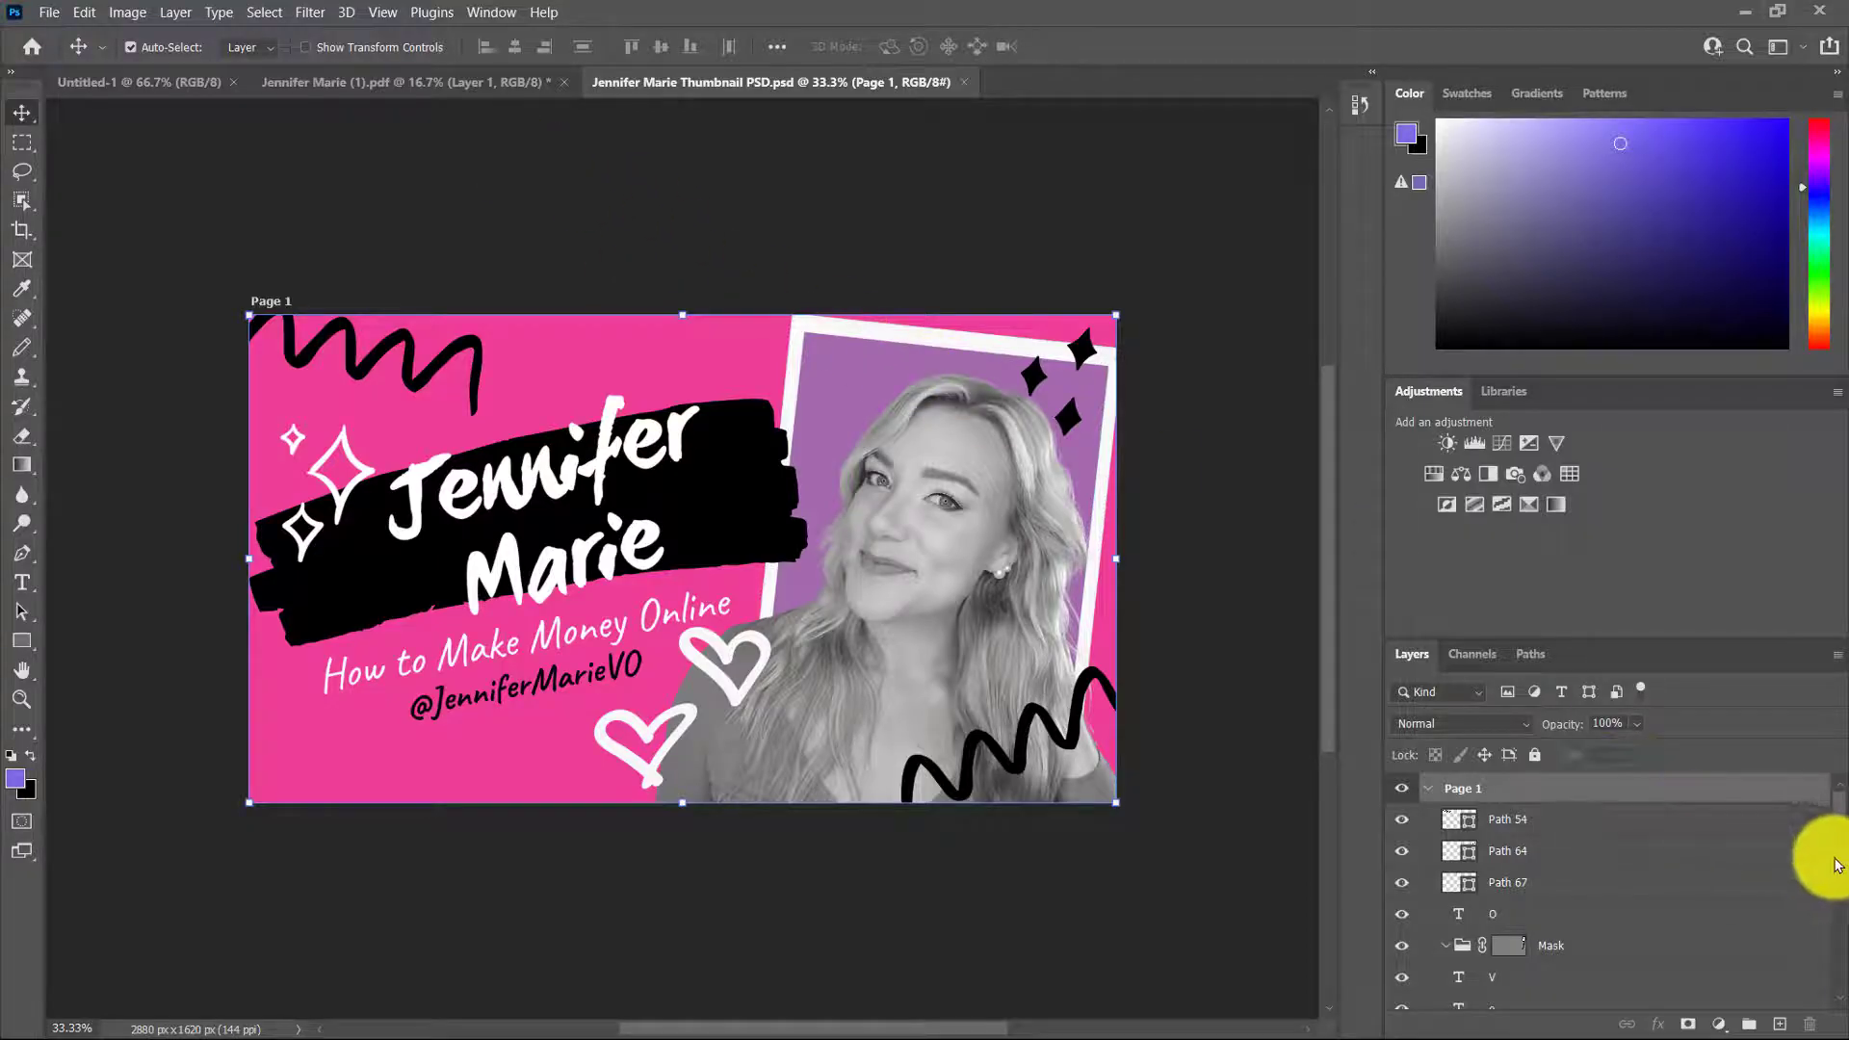
{"action": "scroll", "coordinate": [1820, 809], "scroll_direction": "down", "scroll_amount": 2}
{"action": "scroll", "coordinate": [1820, 809], "scroll_direction": "up", "scroll_amount": 2}
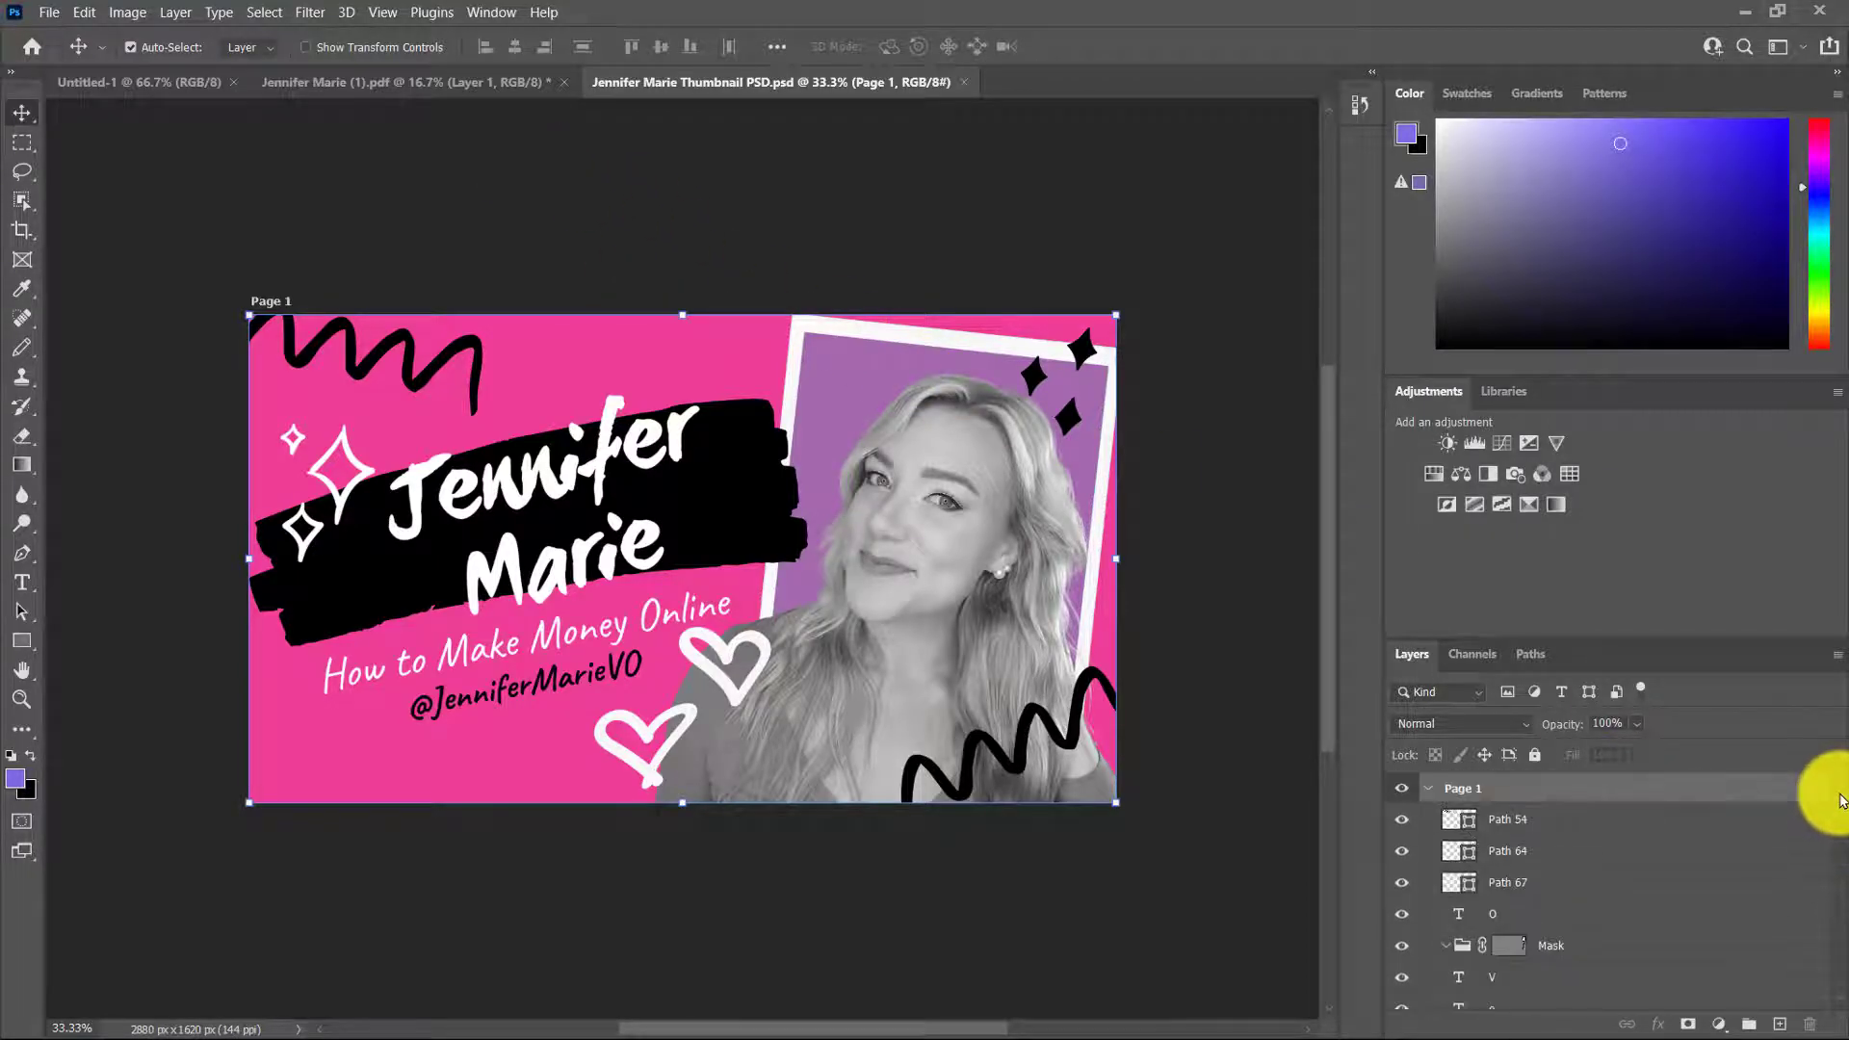
{"action": "left_click_drag", "start_coordinate": [1527, 640], "coordinate": [1515, 394]}
Step: Toggle the path, sparkle and white heart layers, then shift the portrait photo left in its frame
{"action": "left_click", "coordinate": [1401, 565]}
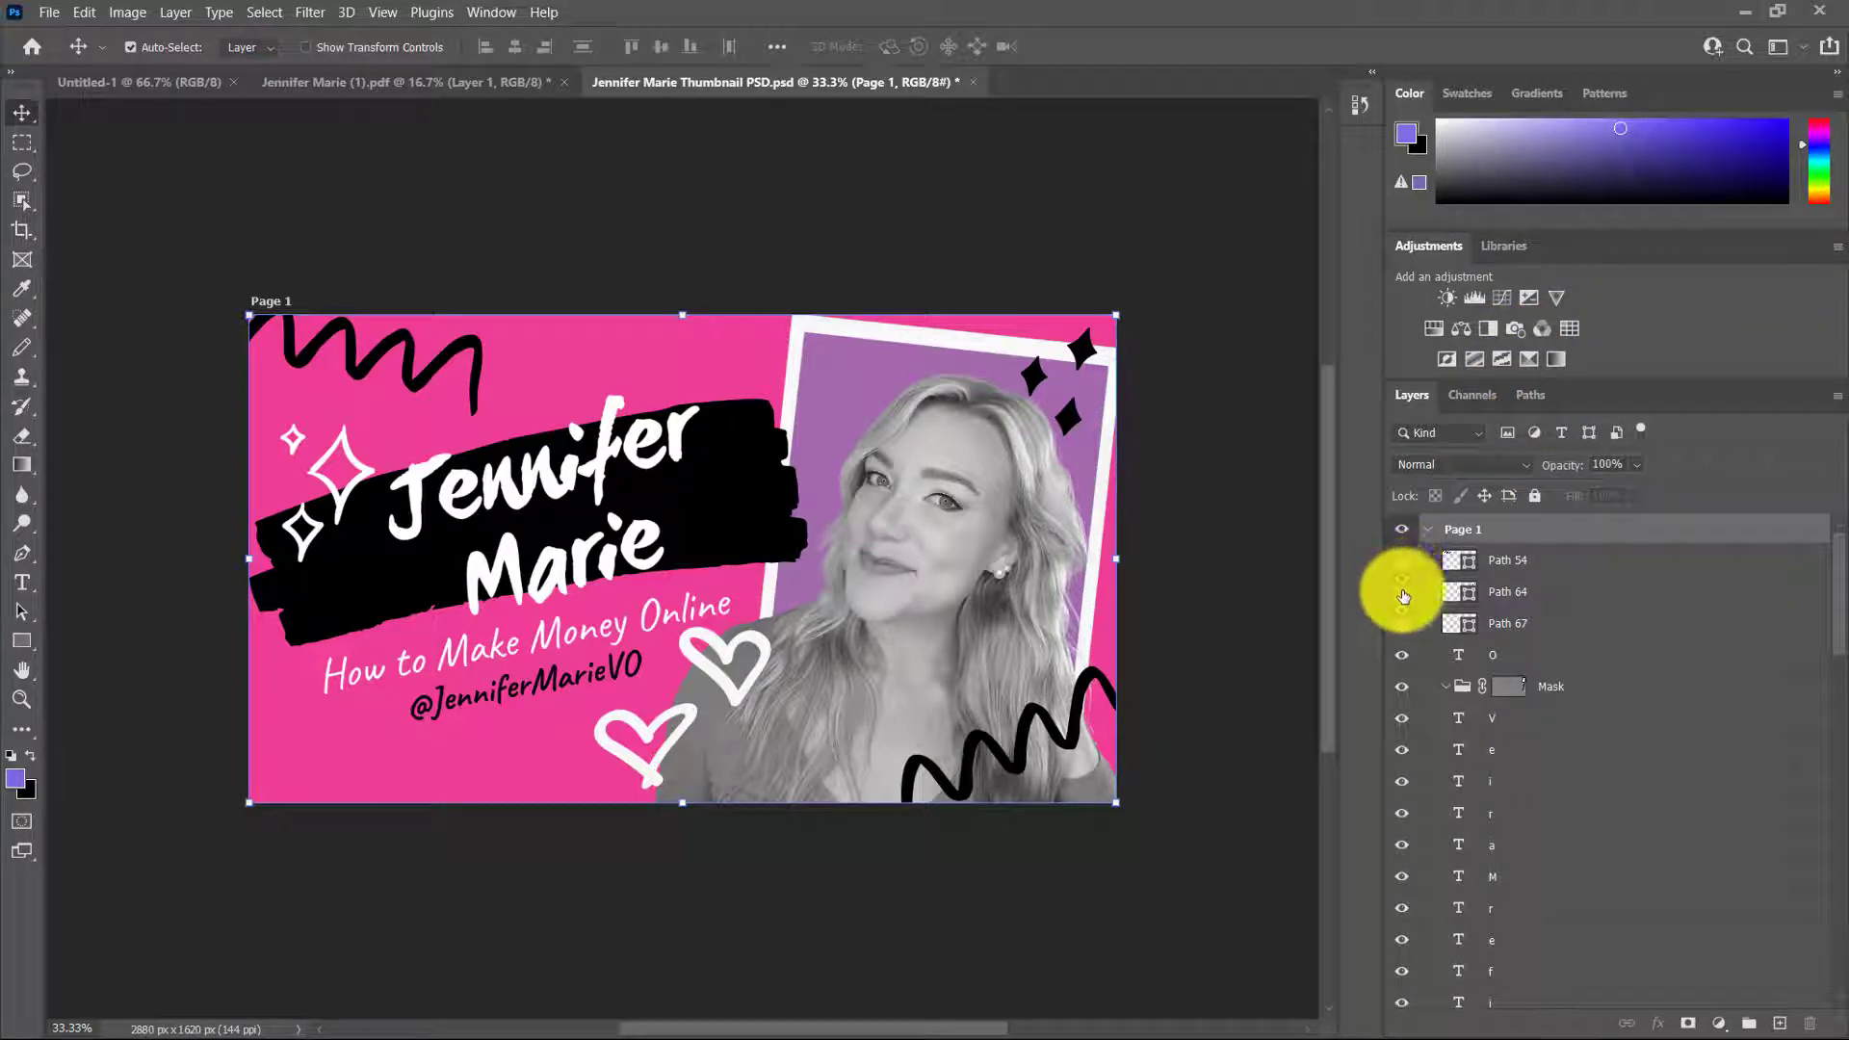
{"action": "left_click", "coordinate": [1403, 591]}
{"action": "left_click", "coordinate": [1403, 595]}
{"action": "left_click", "coordinate": [1404, 624]}
{"action": "left_click", "coordinate": [1404, 635]}
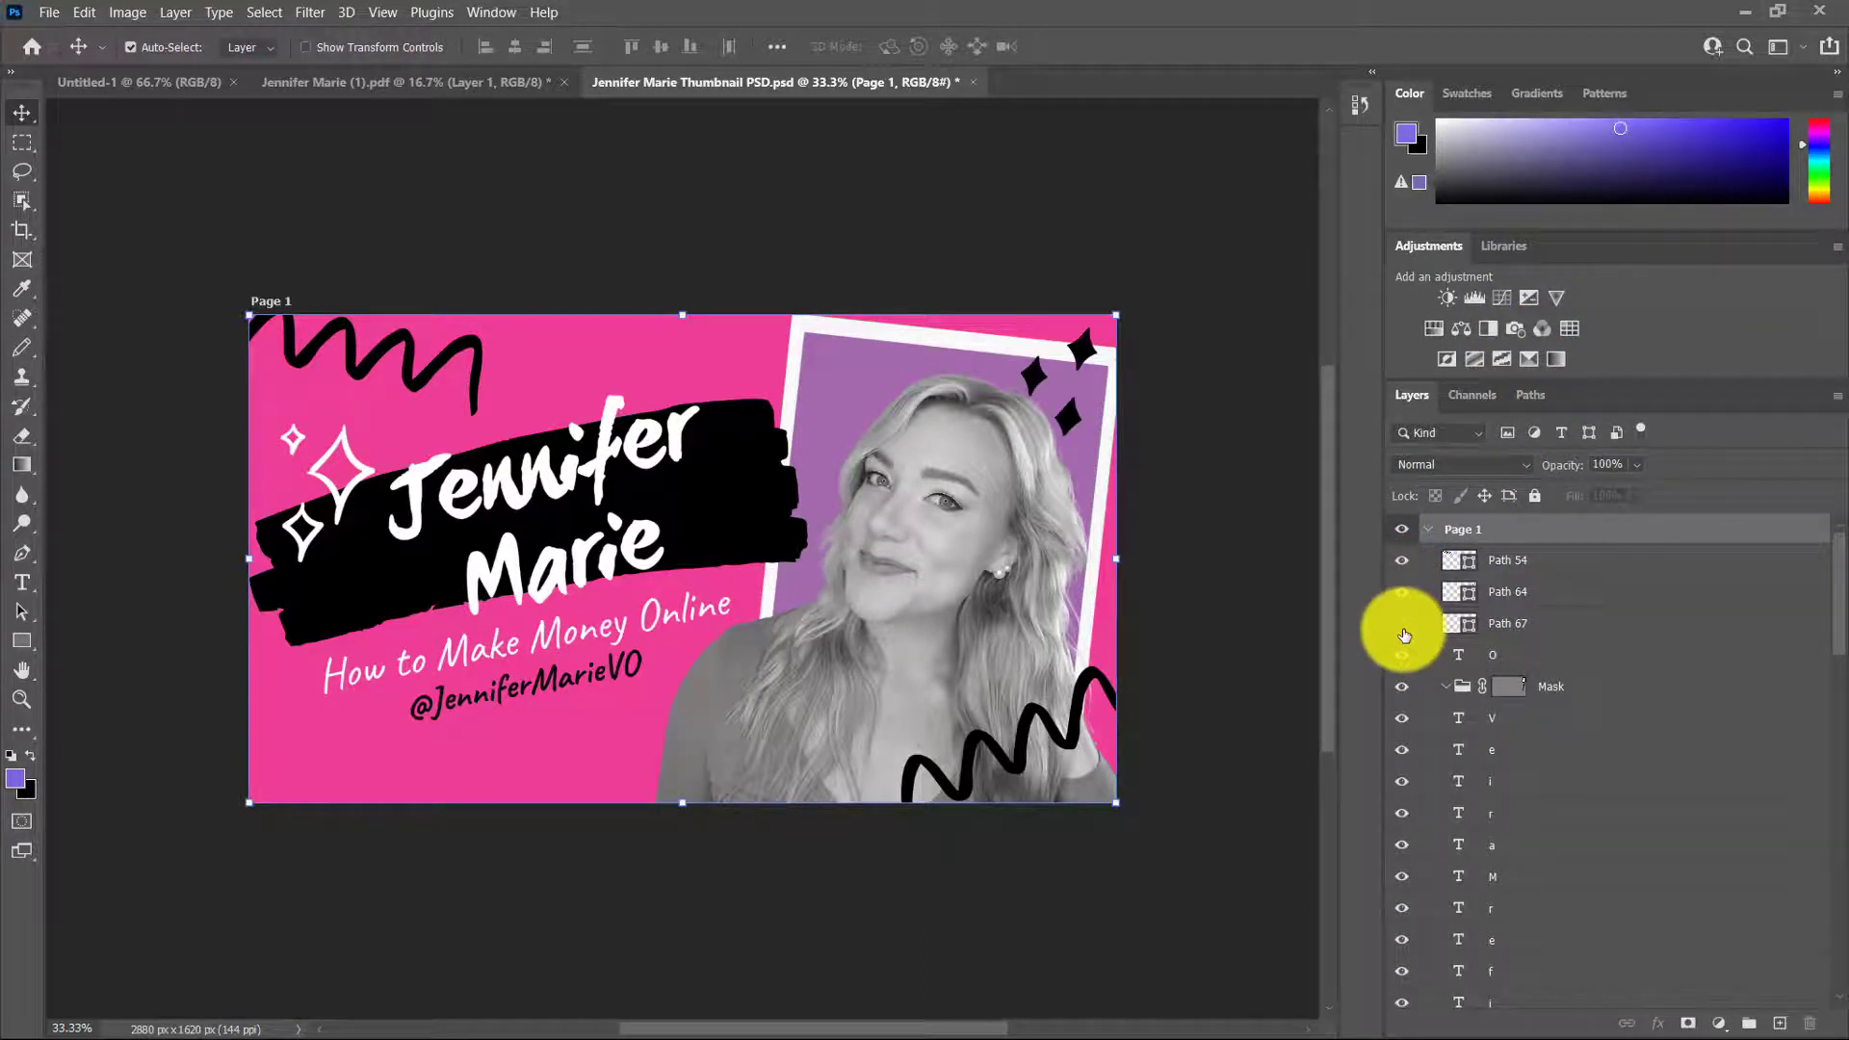
{"action": "left_click", "coordinate": [1404, 627]}
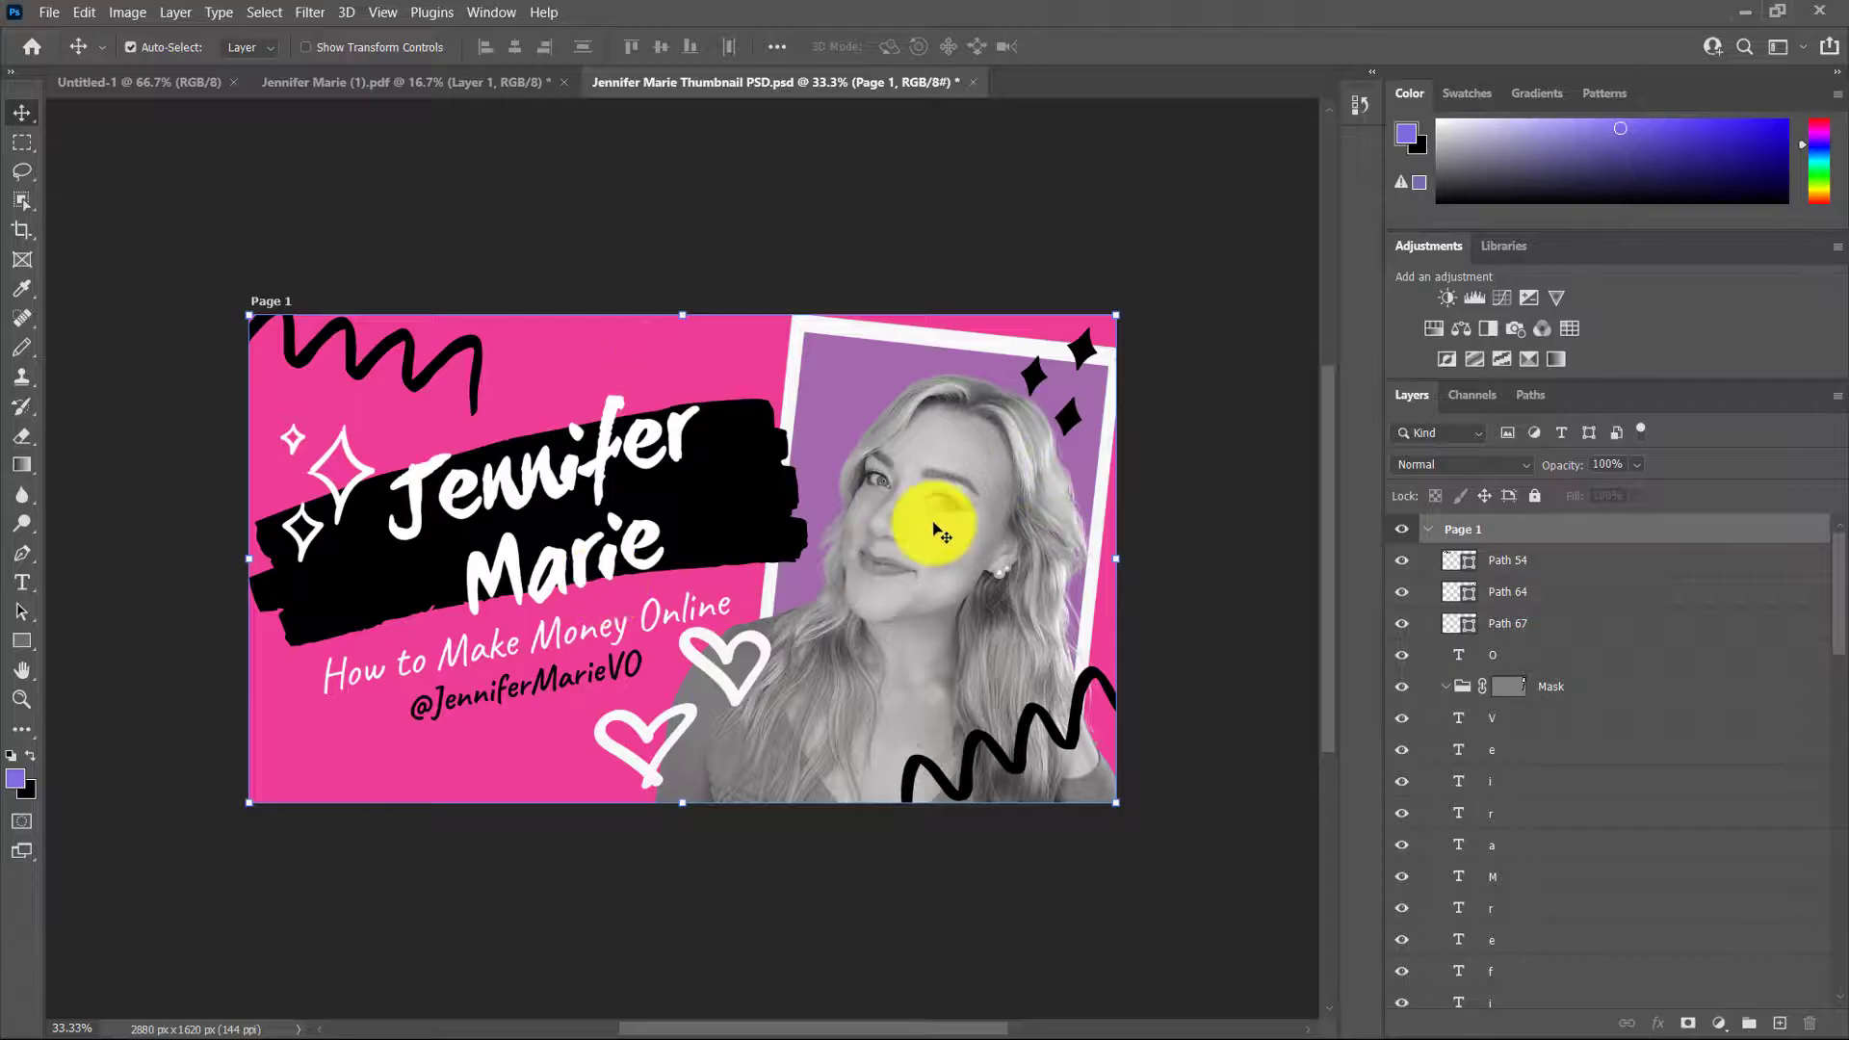
{"action": "mouse_move", "coordinate": [778, 515]}
{"action": "left_mouse_down"}
{"action": "mouse_move", "coordinate": [919, 535]}
{"action": "mouse_move", "coordinate": [738, 498]}
{"action": "mouse_move", "coordinate": [763, 456]}
{"action": "left_mouse_up"}
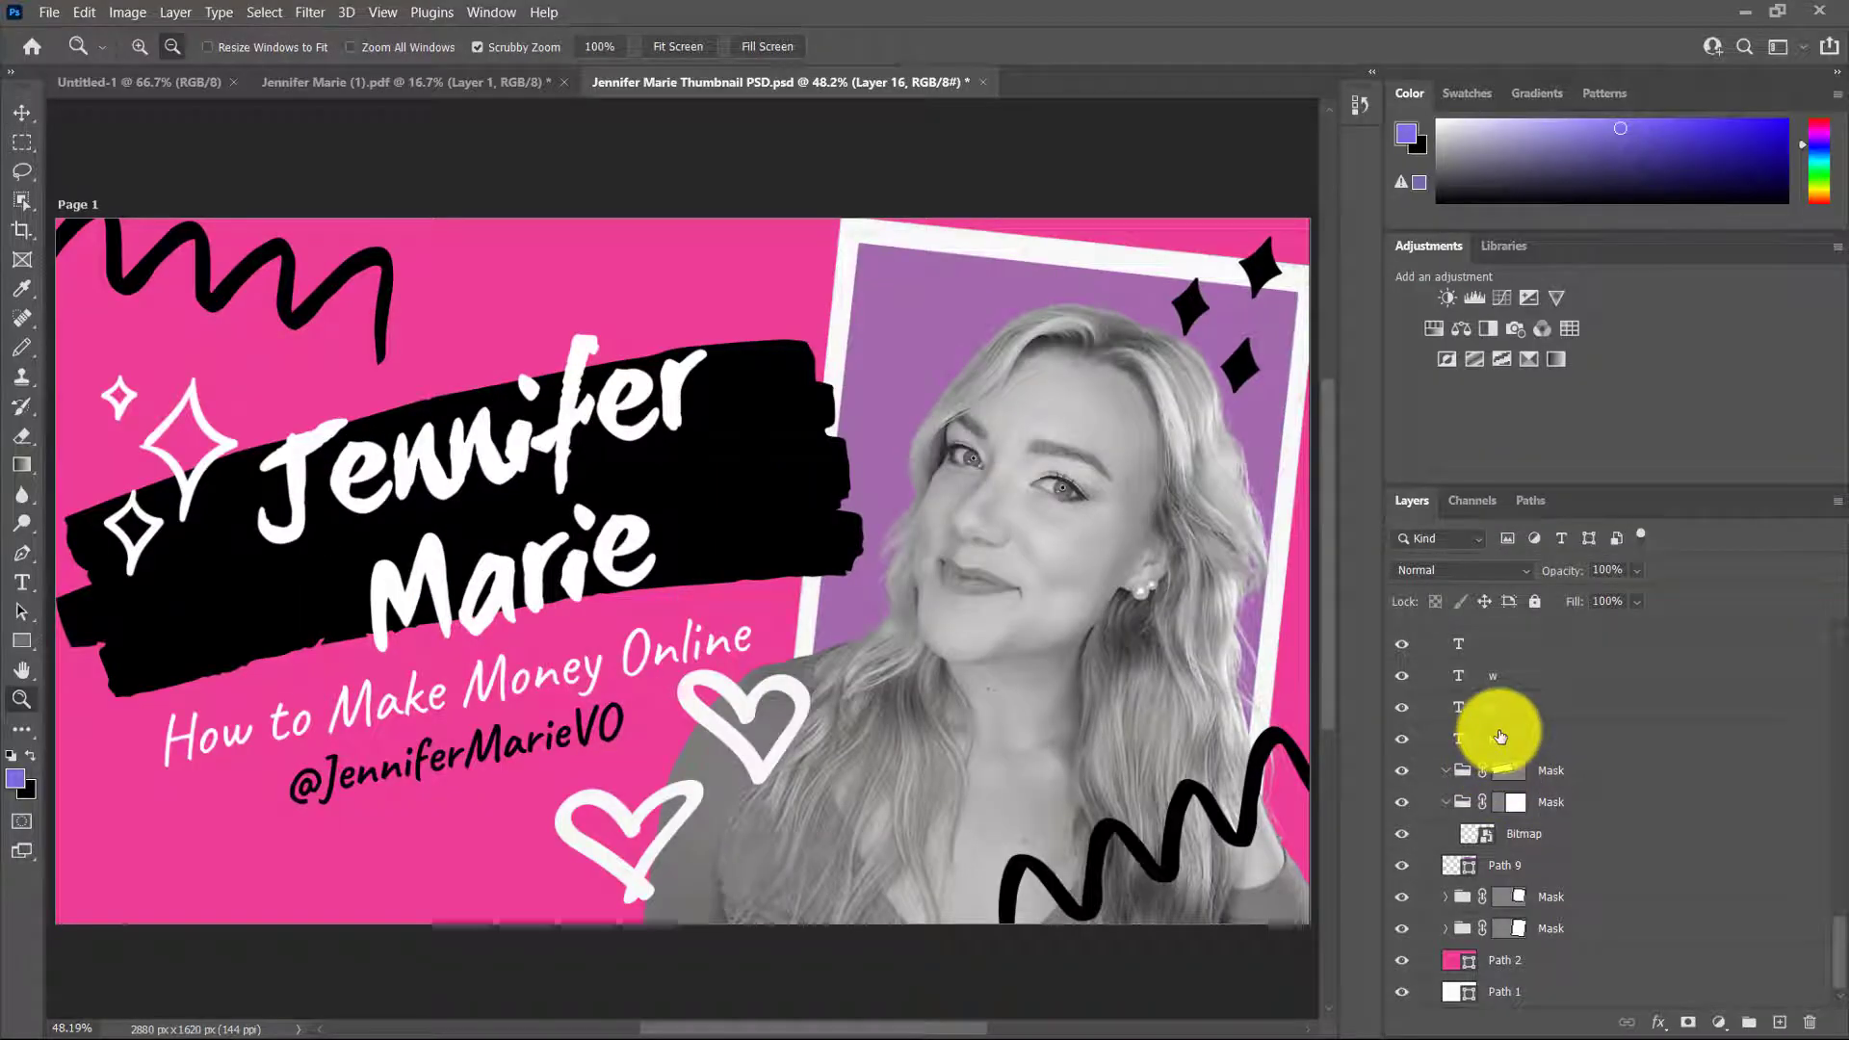